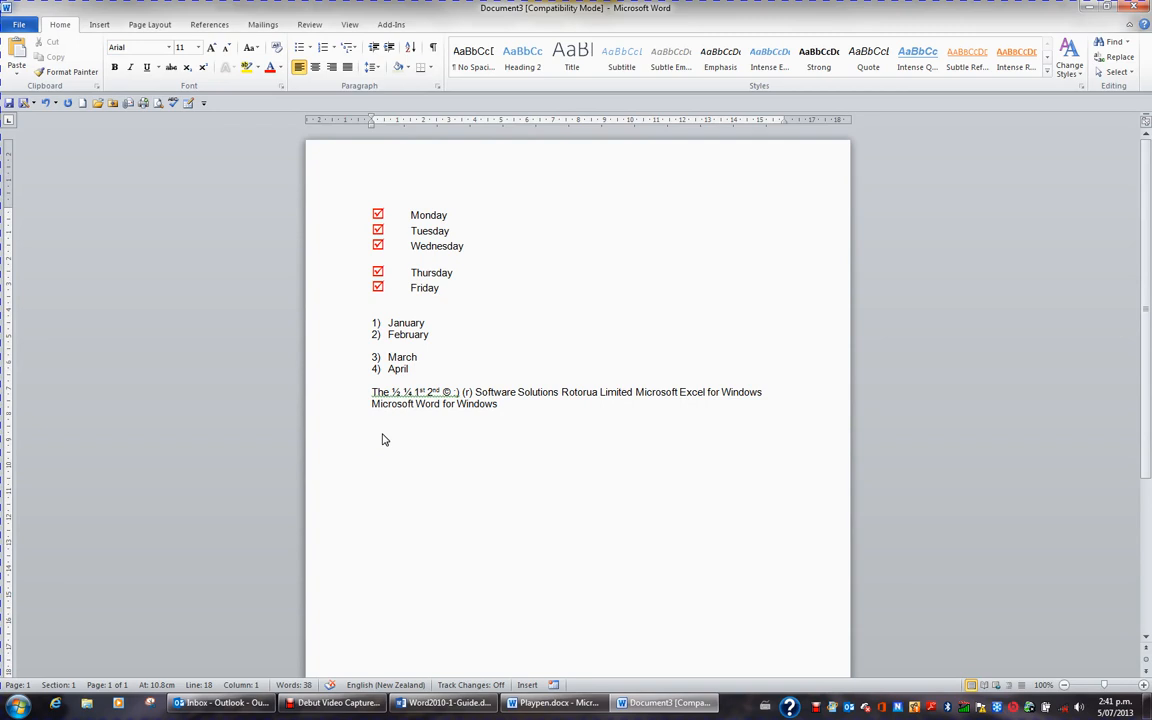
# Step: Insert the Wingdings check mark (character code 252) on the empty line below the text and move the Symbol dialog off the insertion point
pyautogui.click(99, 25)
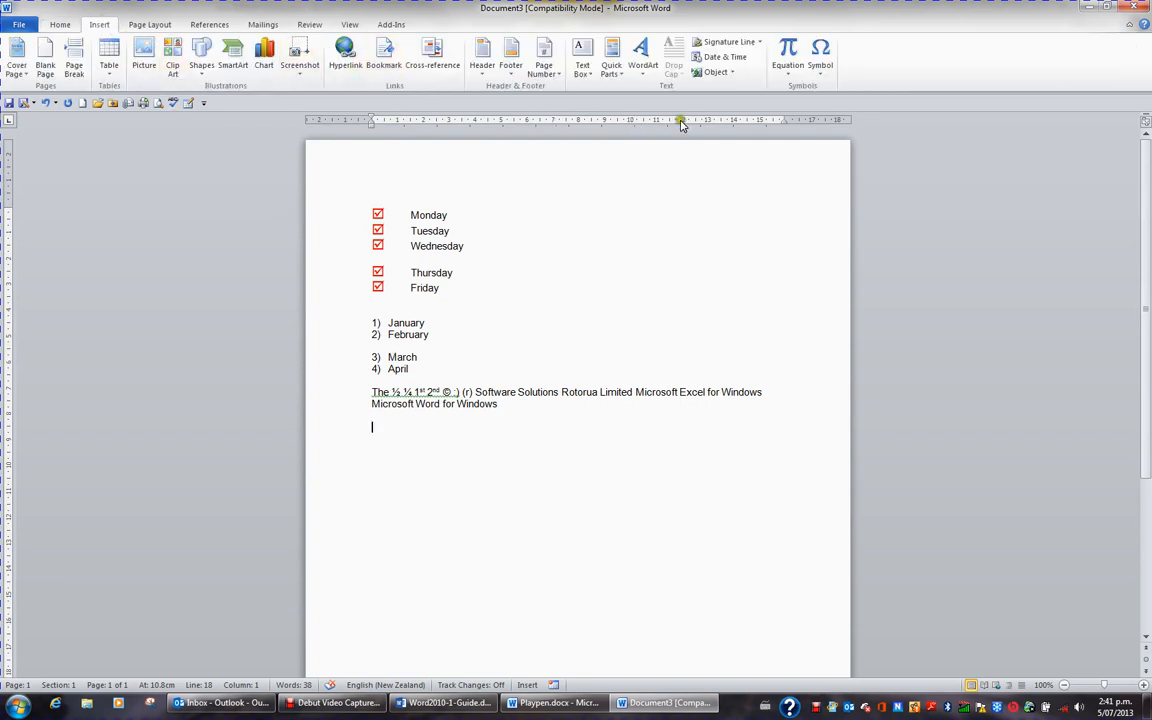
pyautogui.click(826, 62)
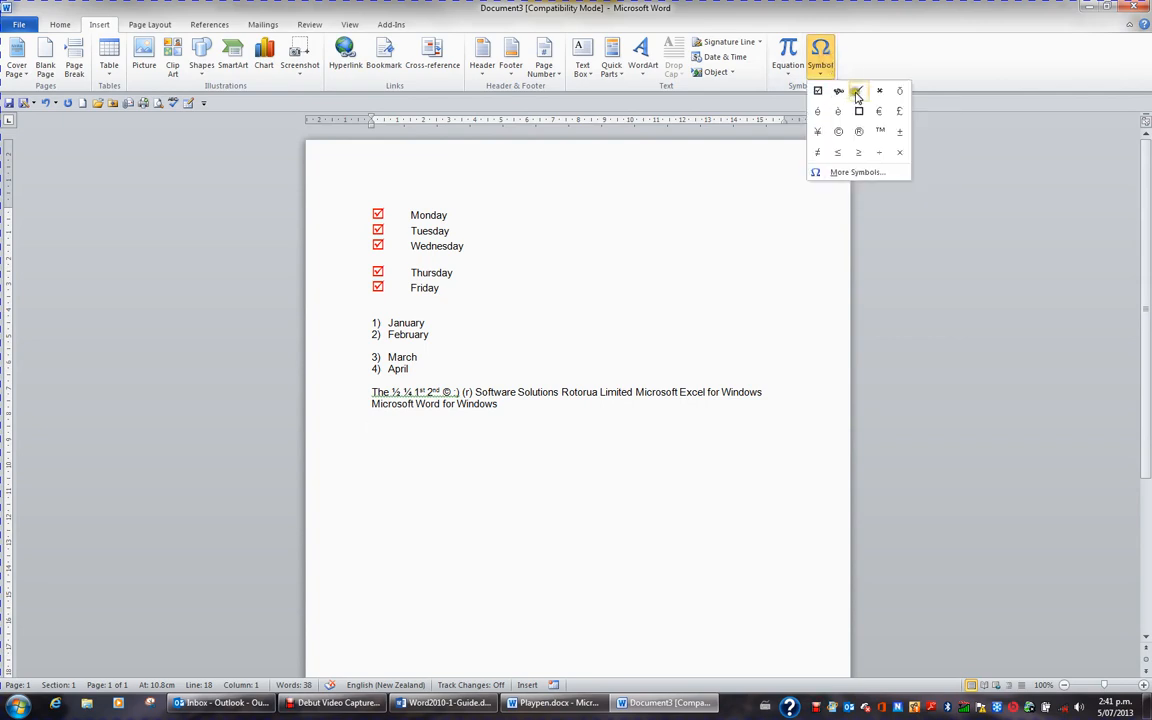
pyautogui.click(847, 173)
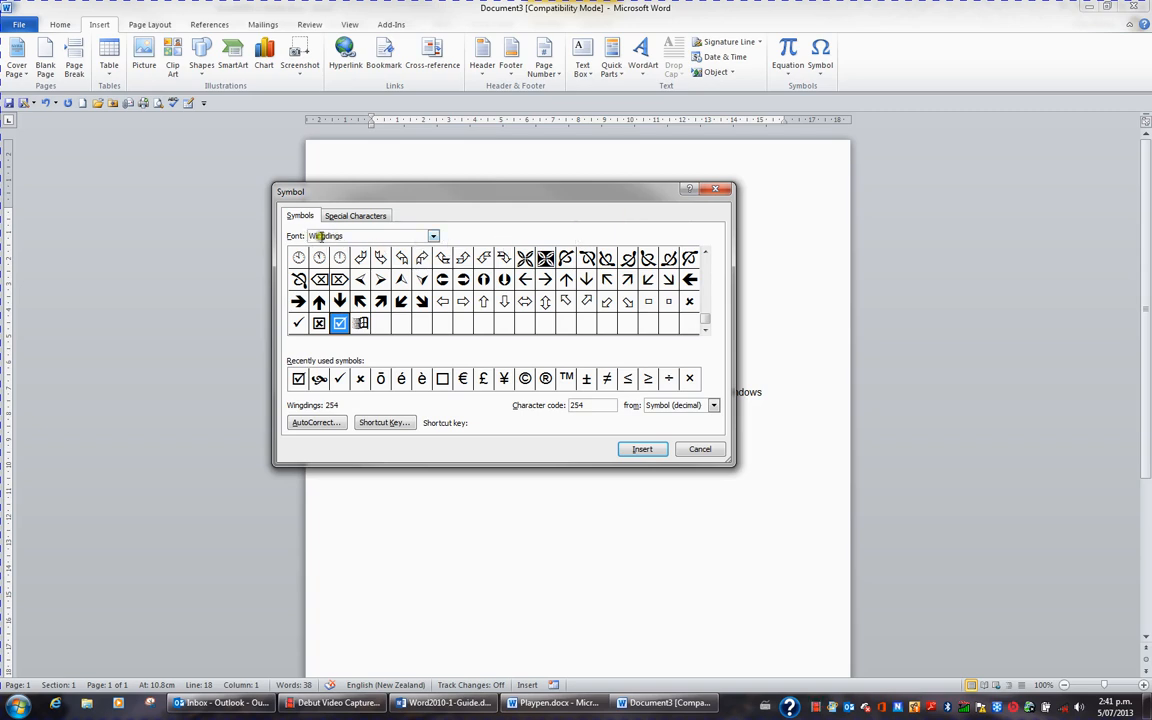
pyautogui.click(433, 236)
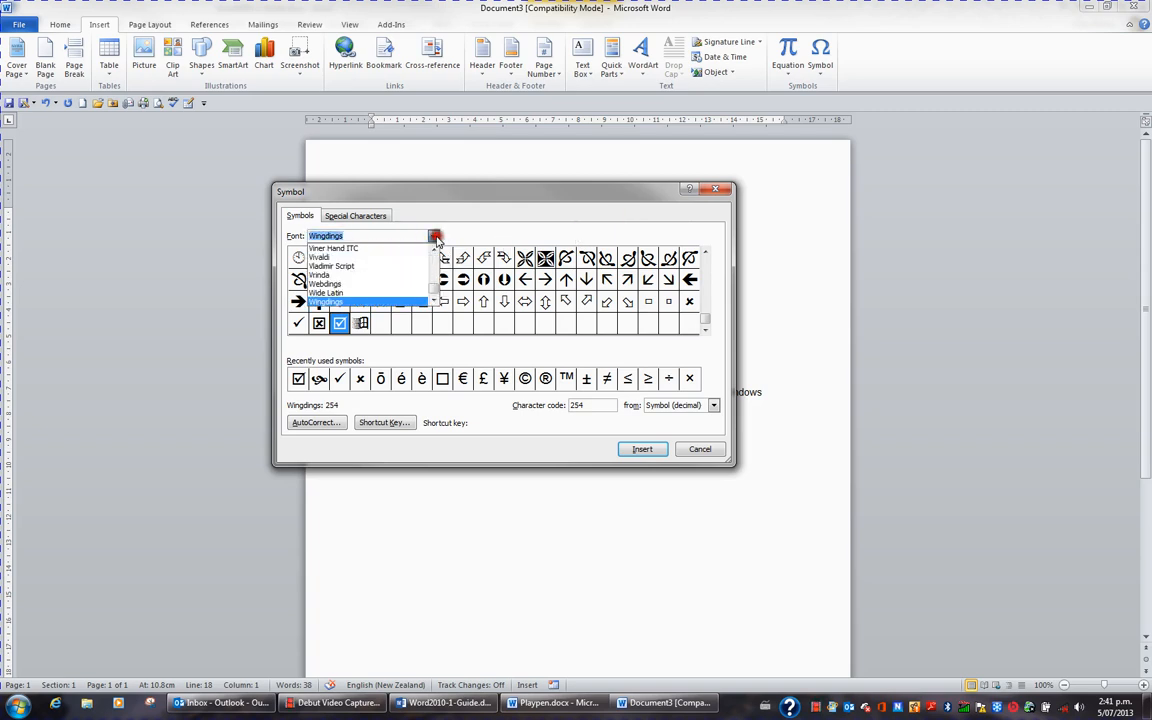
pyautogui.click(401, 301)
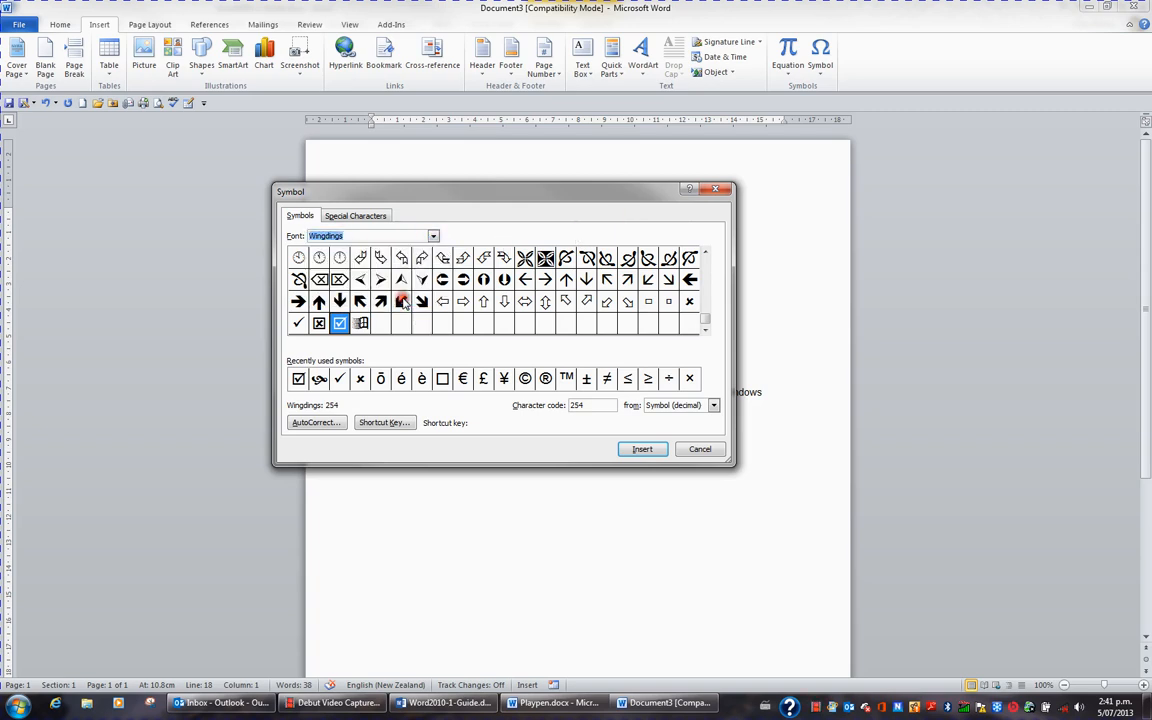
pyautogui.click(299, 324)
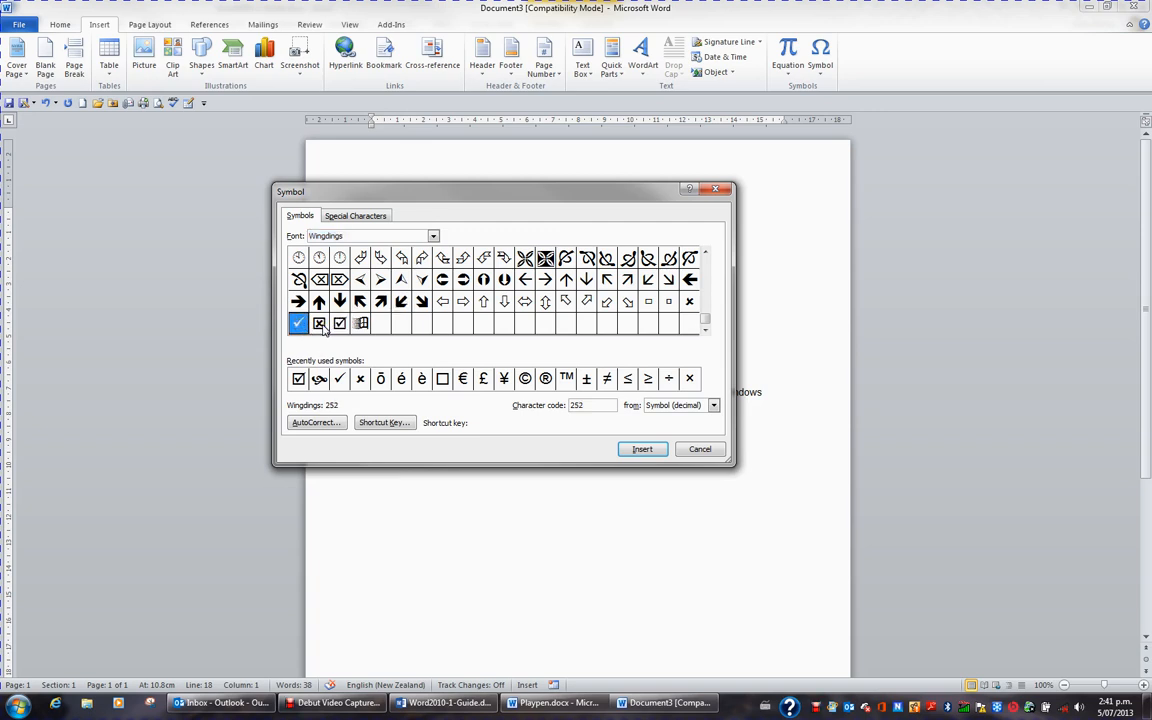
pyautogui.click(644, 450)
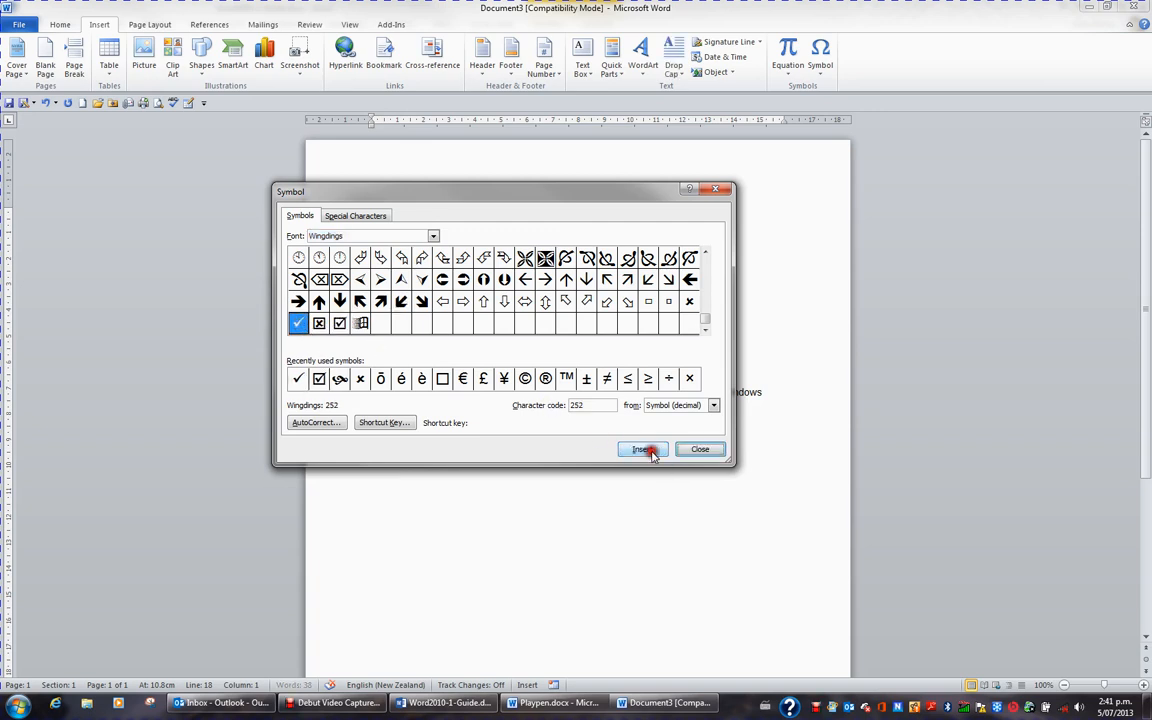
pyautogui.moveTo(548, 201); pyautogui.dragTo(714, 212)
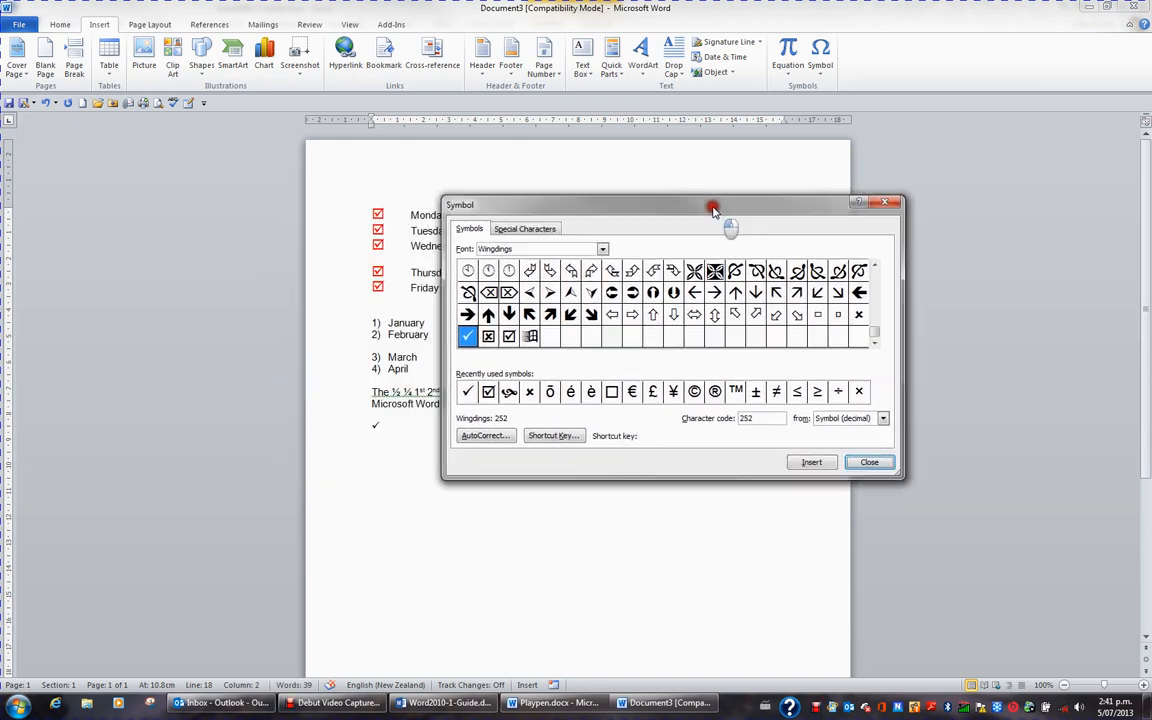
# Step: Start a new paragraph below the check mark and enter the first four letters of the accented first name
pyautogui.click(380, 426)
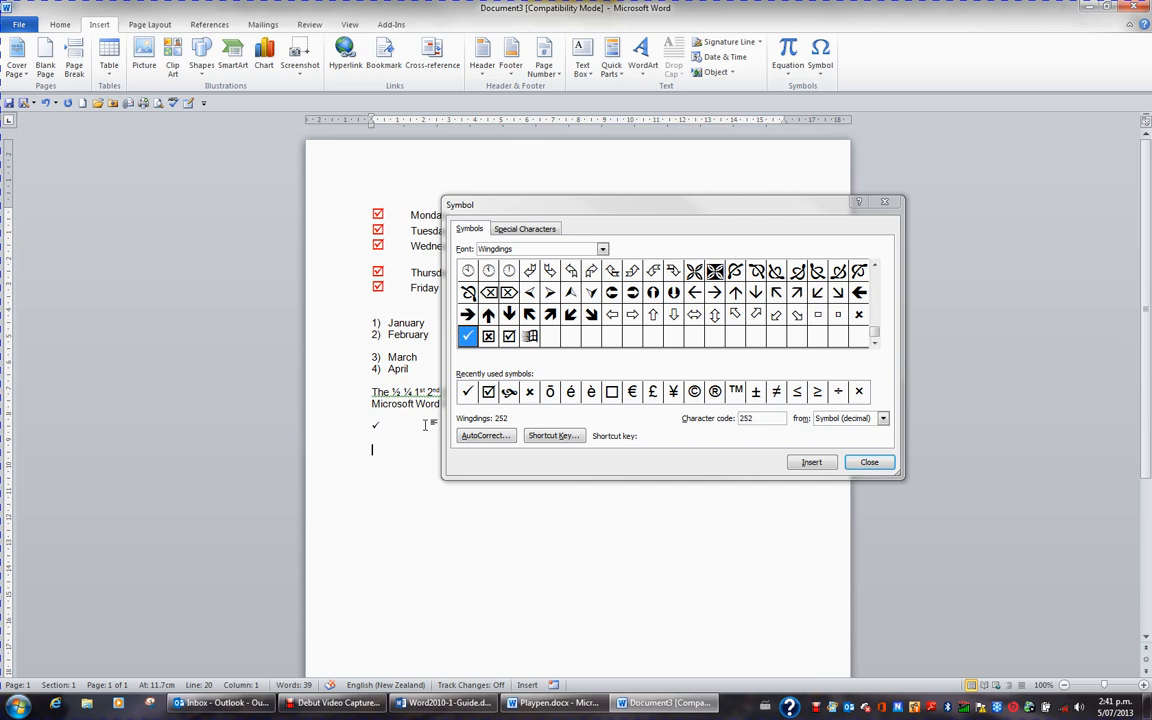
pyautogui.press('Return')
pyautogui.write('Ther')
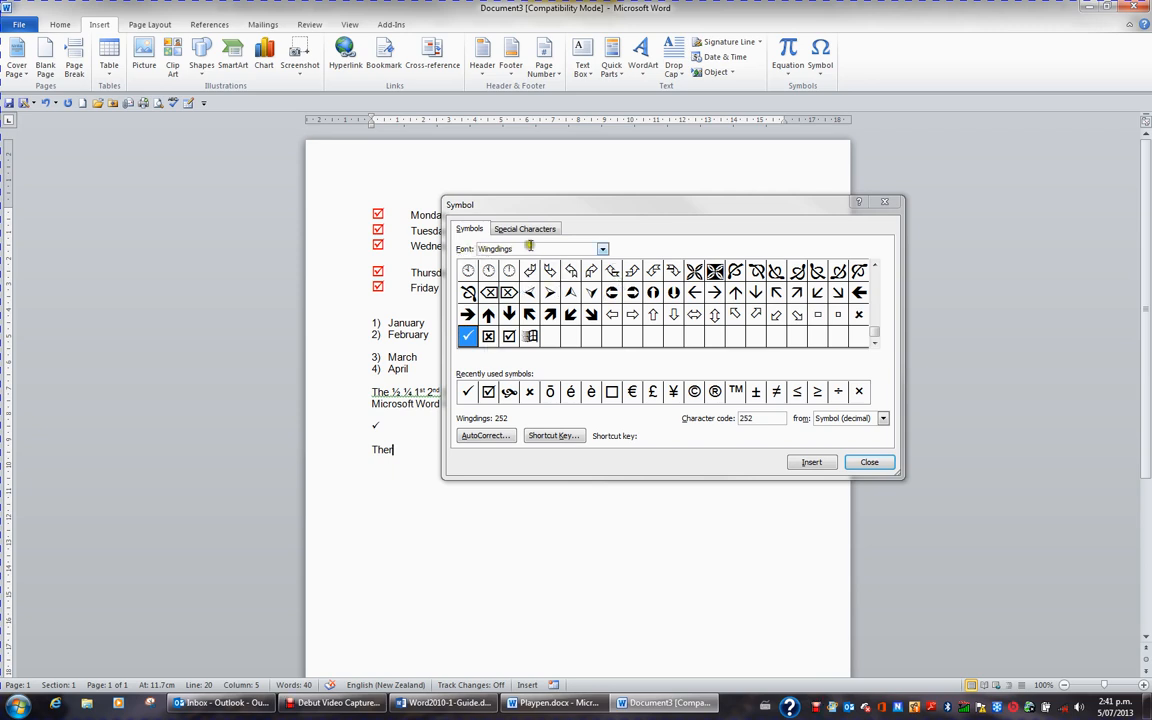
# Step: Insert the small letter é (Latin Small Letter E With Acute) from the (normal text) font after the started name
pyautogui.click(602, 250)
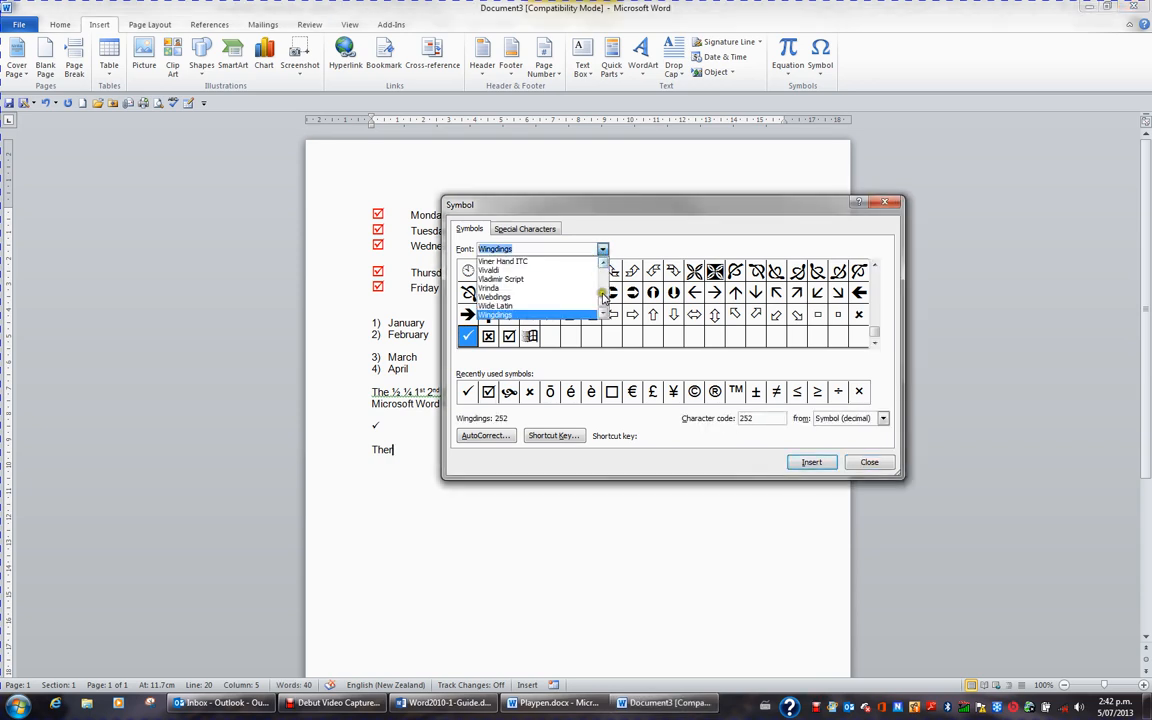
pyautogui.moveTo(604, 305); pyautogui.dragTo(604, 272)
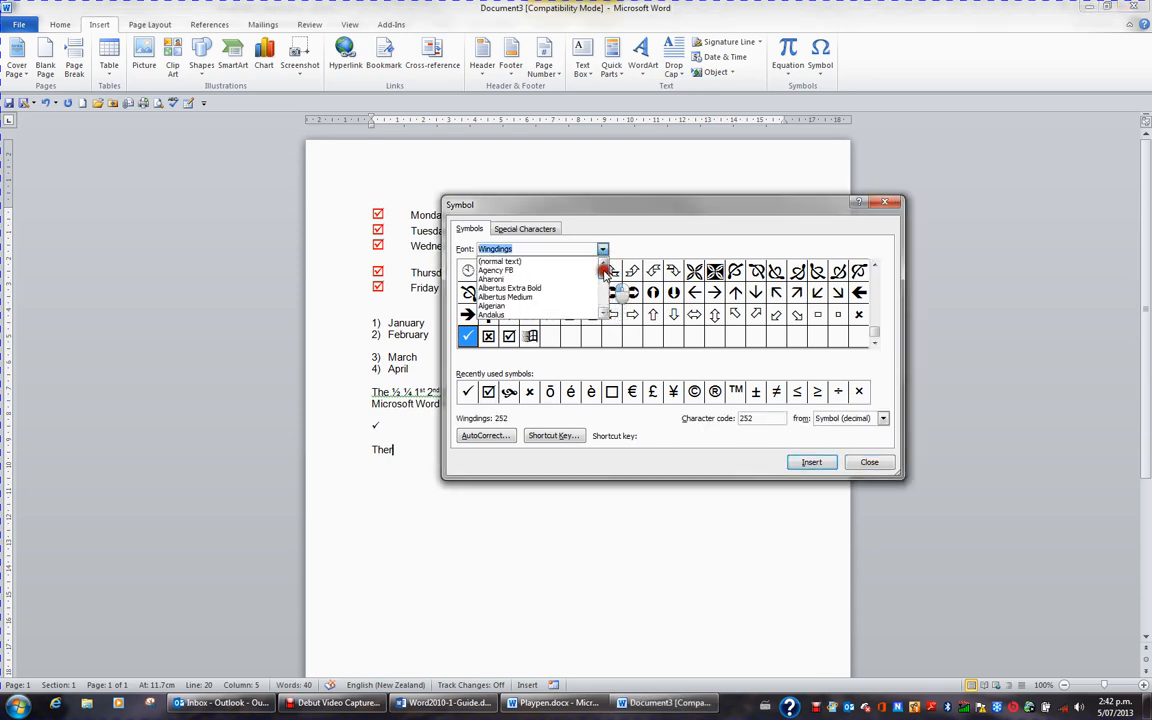
pyautogui.click(521, 262)
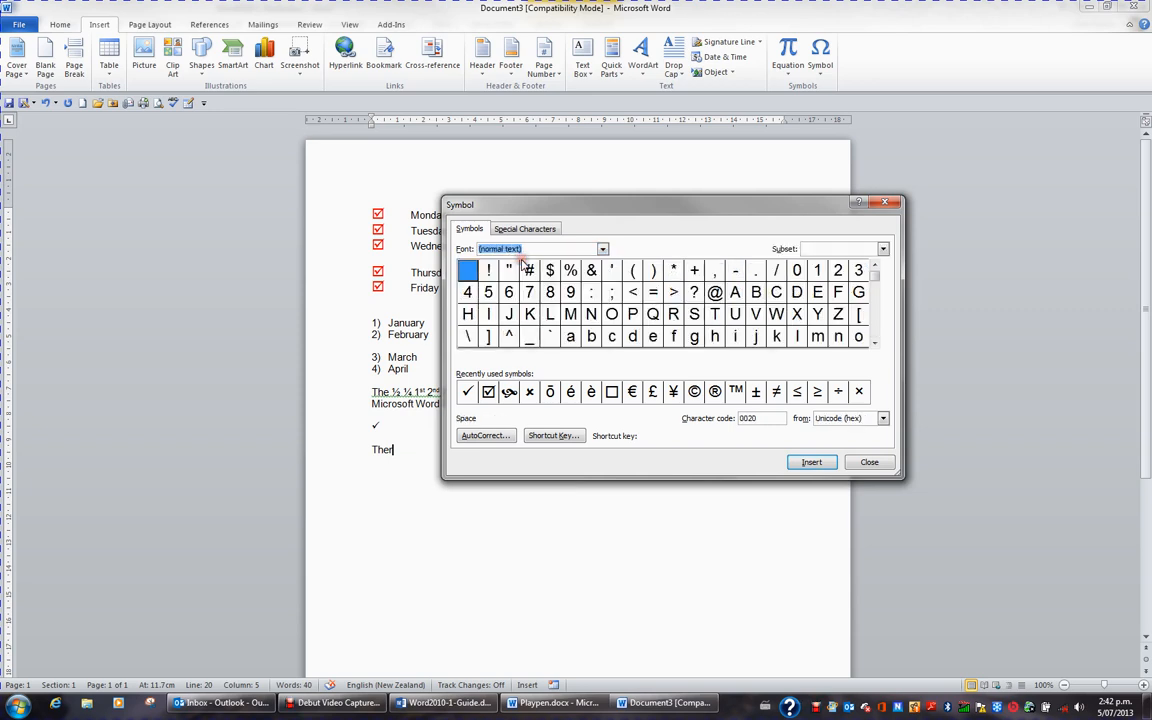
pyautogui.click(875, 348)
pyautogui.click(875, 348)
pyautogui.click(875, 348)
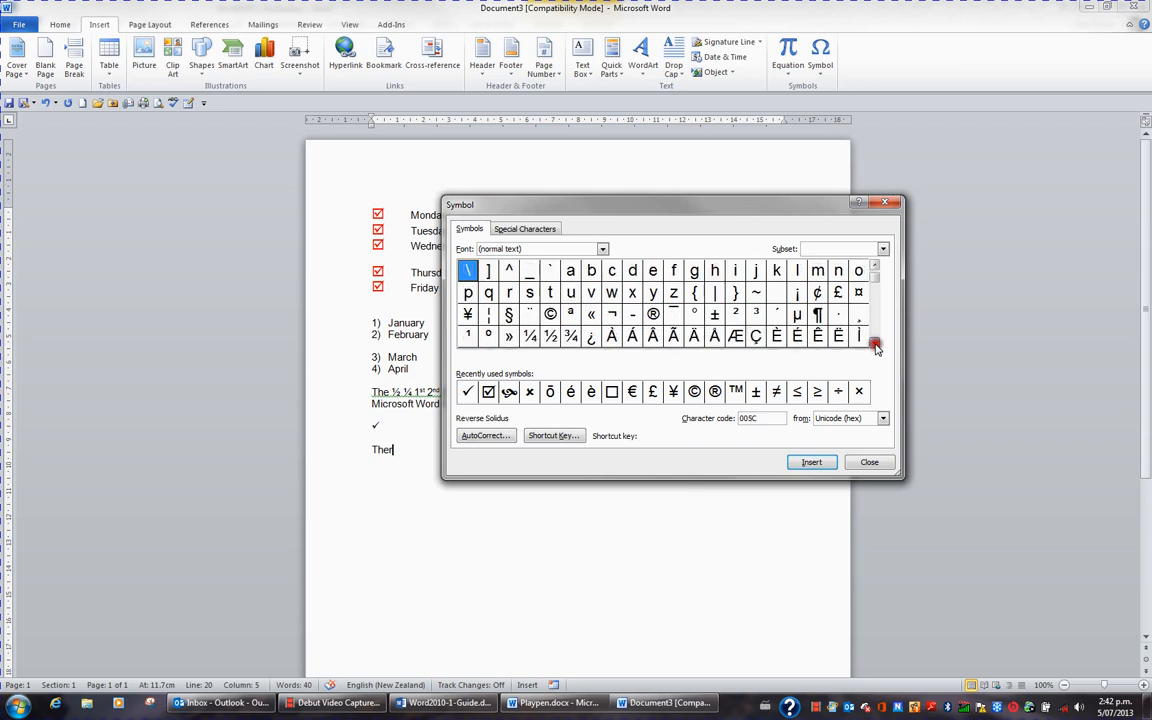
pyautogui.click(875, 348)
pyautogui.click(875, 348)
pyautogui.click(875, 348)
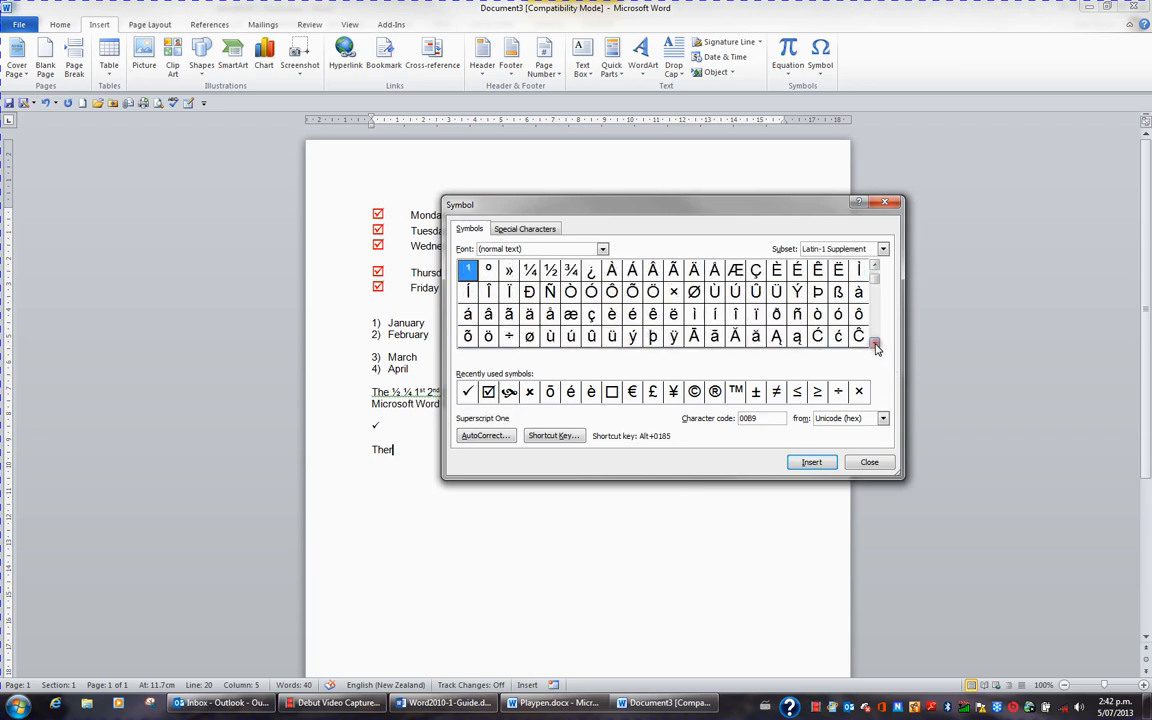
pyautogui.click(633, 316)
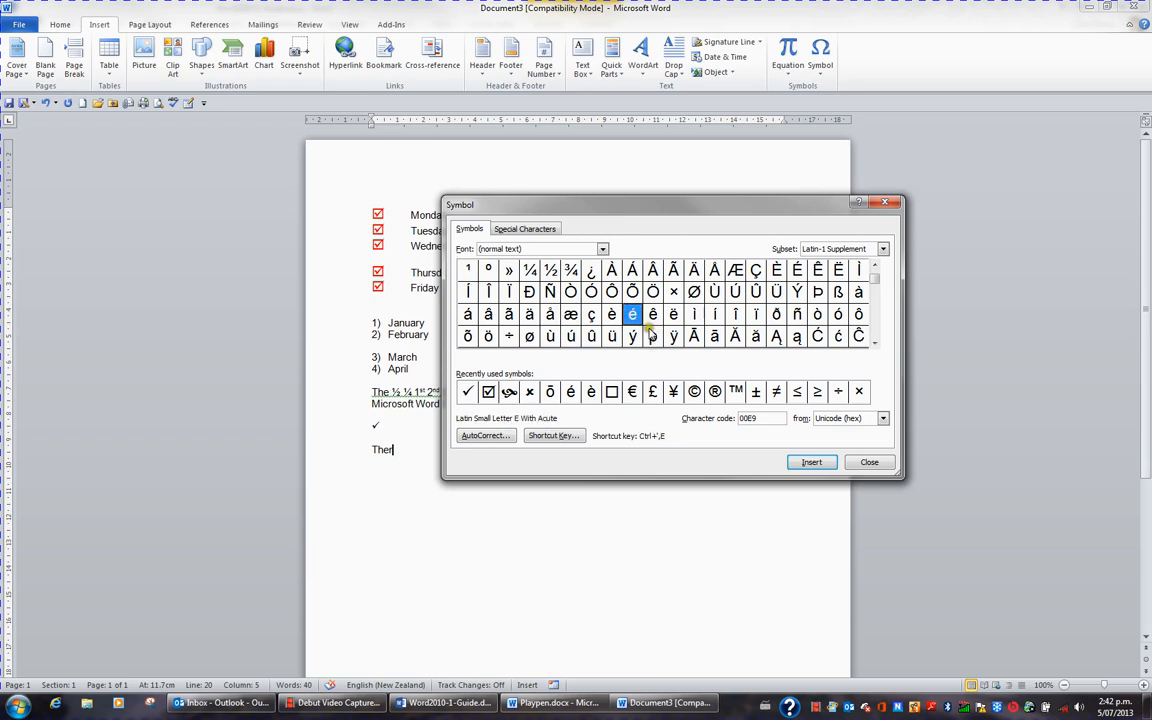
pyautogui.click(812, 463)
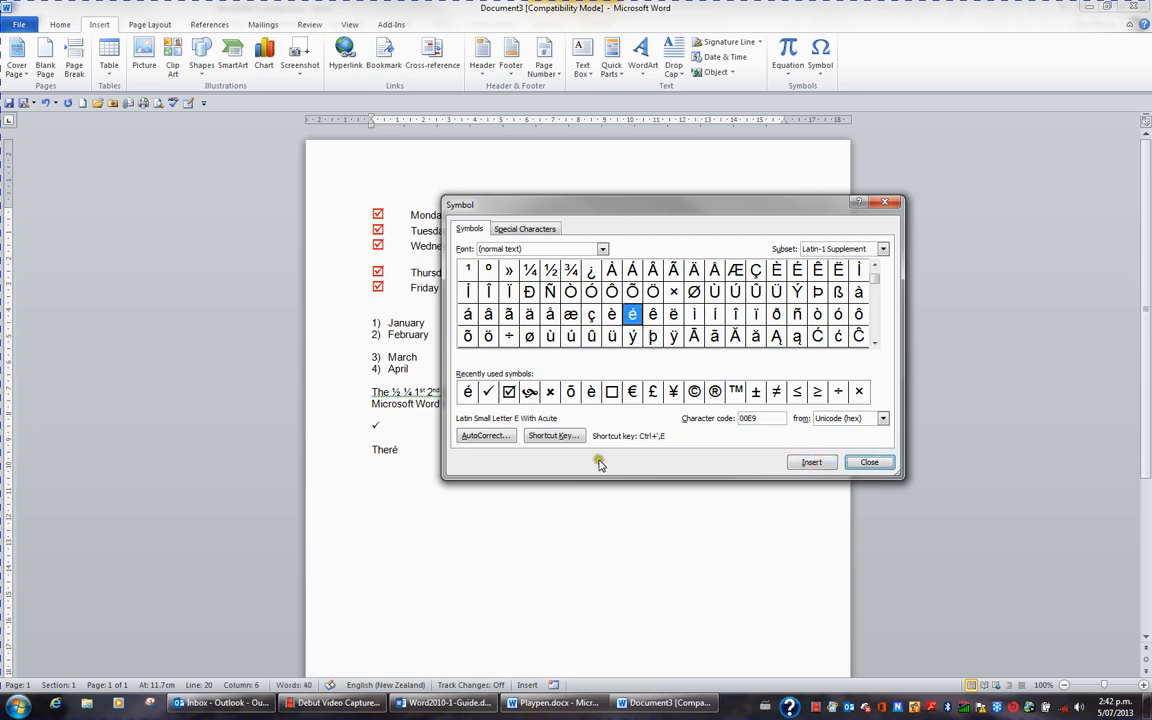
# Step: Finish the name with an s and the symbol è (E With Grave), and move the Symbol dialog clear of the text
pyautogui.click(403, 450)
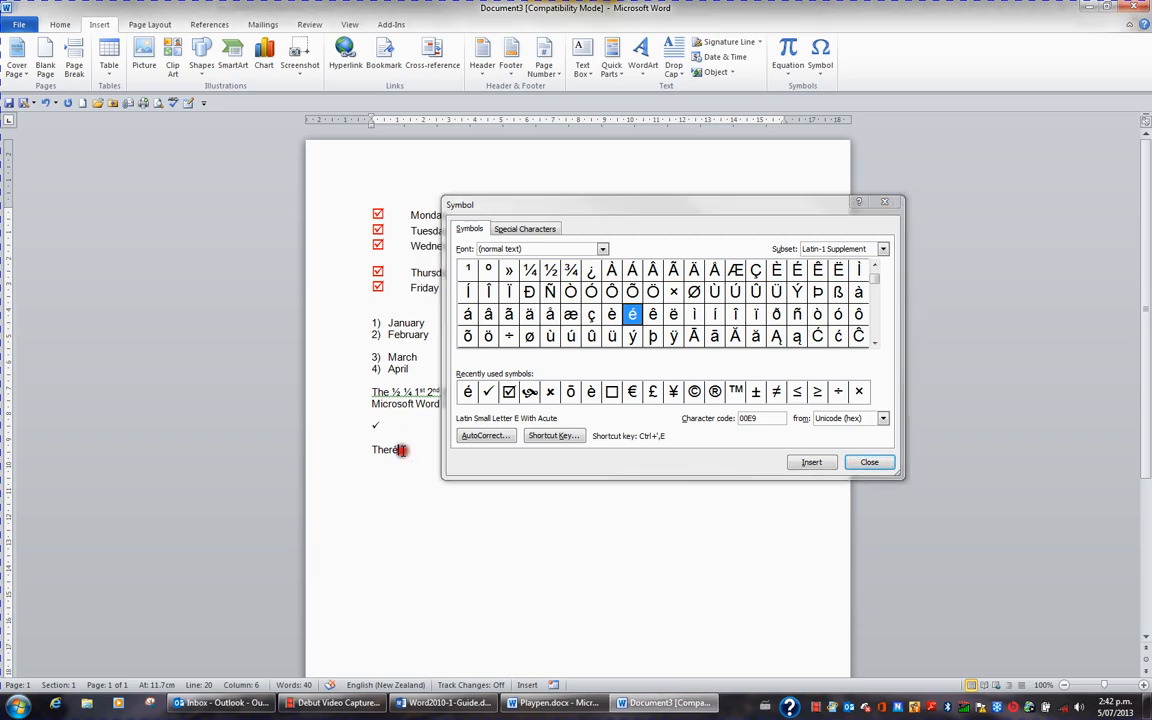
pyautogui.write('s')
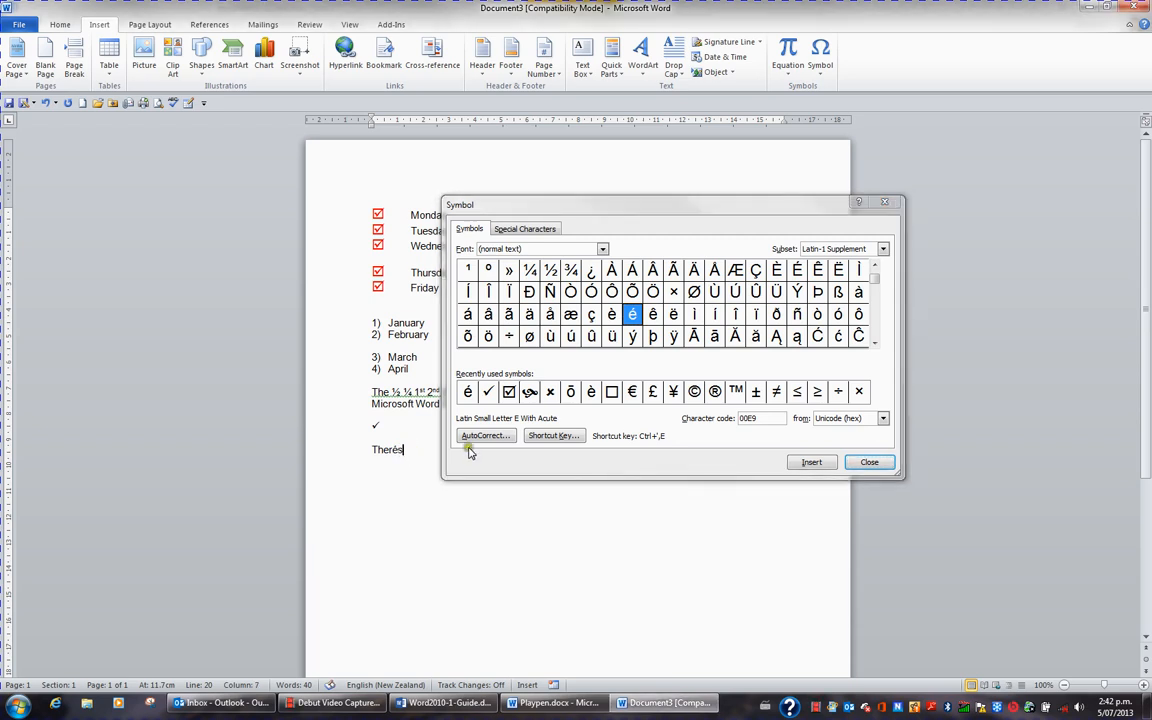
pyautogui.click(612, 315)
pyautogui.click(811, 462)
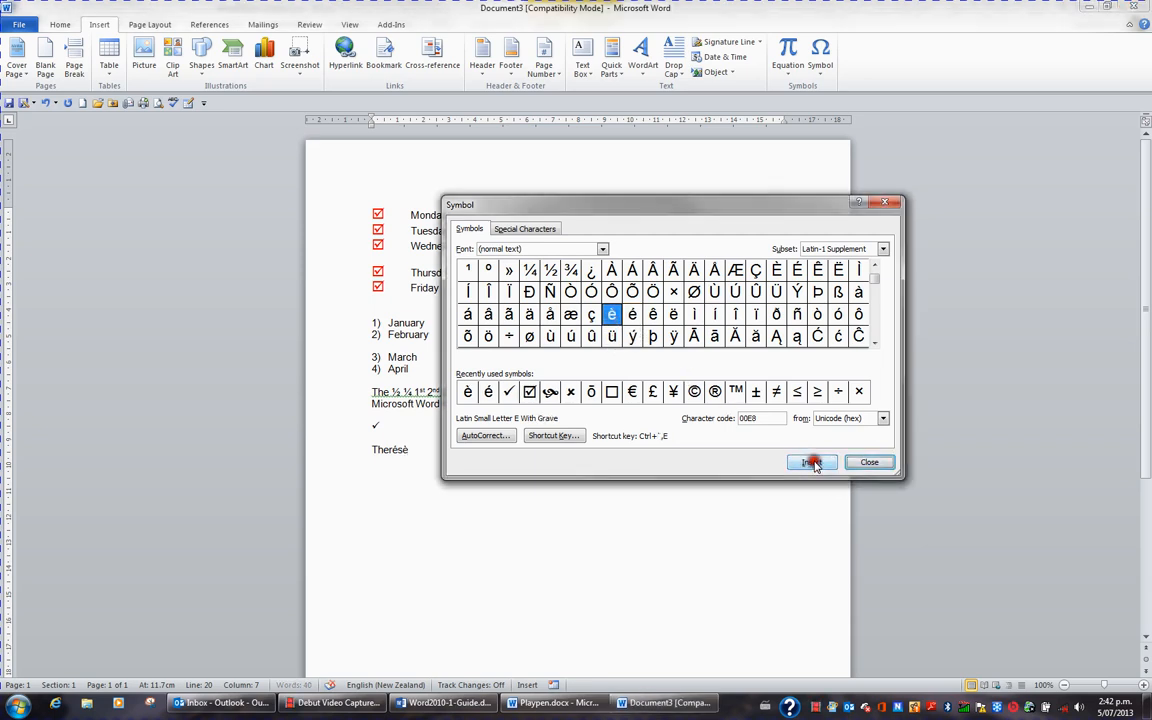
pyautogui.moveTo(656, 217); pyautogui.dragTo(733, 220)
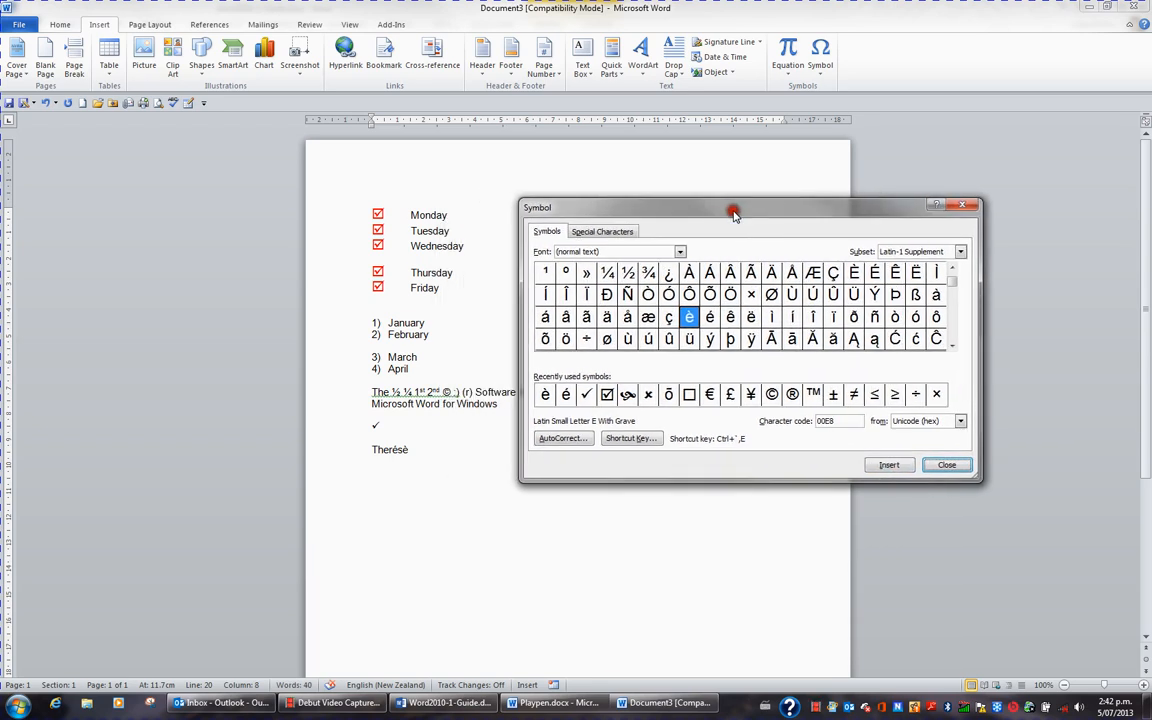
# Step: Start a new paragraph below the accented name and enter "Taup"
pyautogui.click(432, 452)
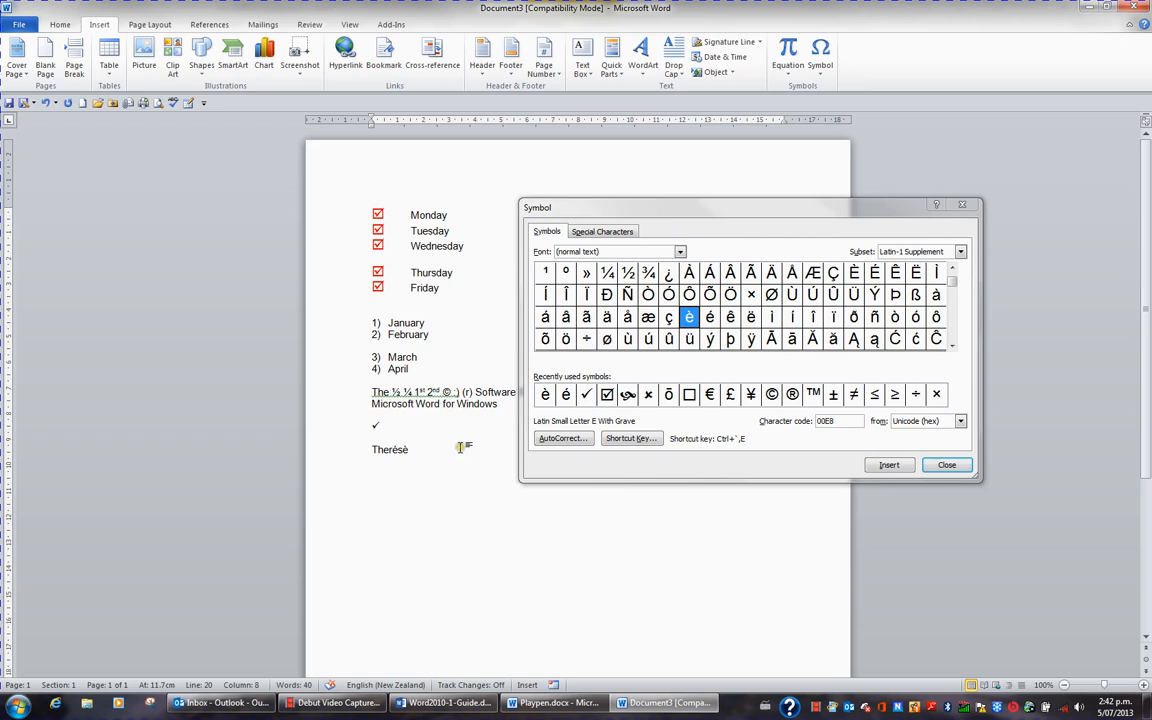
pyautogui.press('Return')
pyautogui.press('Return')
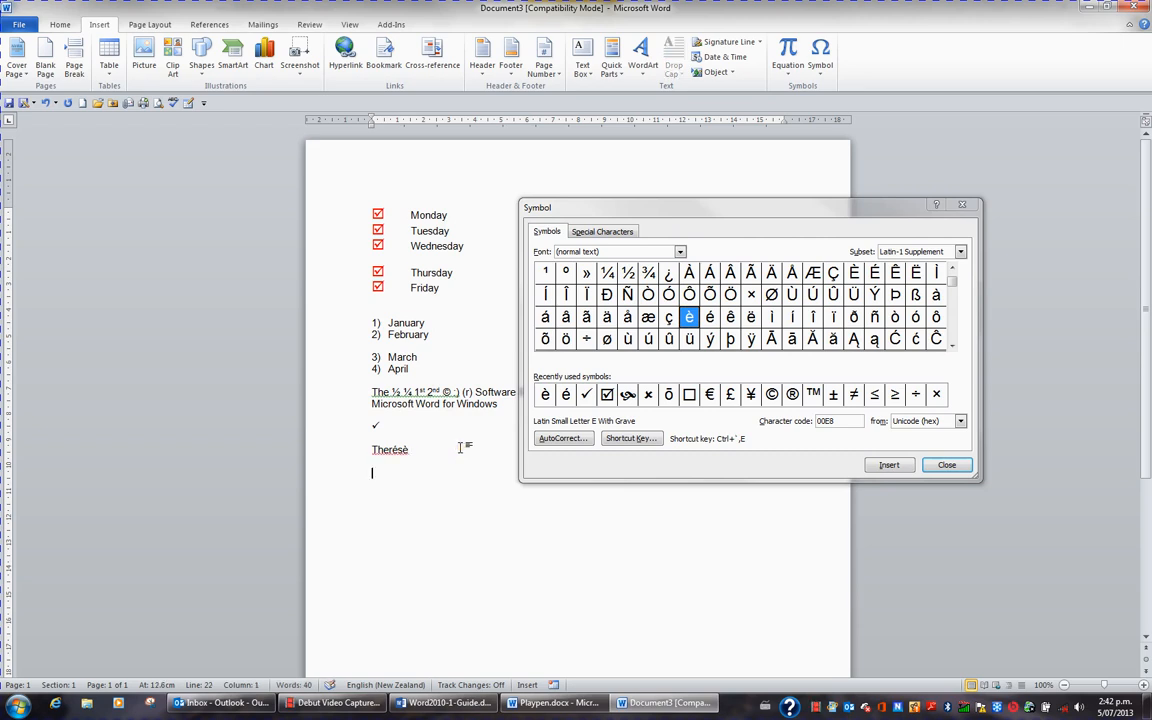
pyautogui.write('Taup')
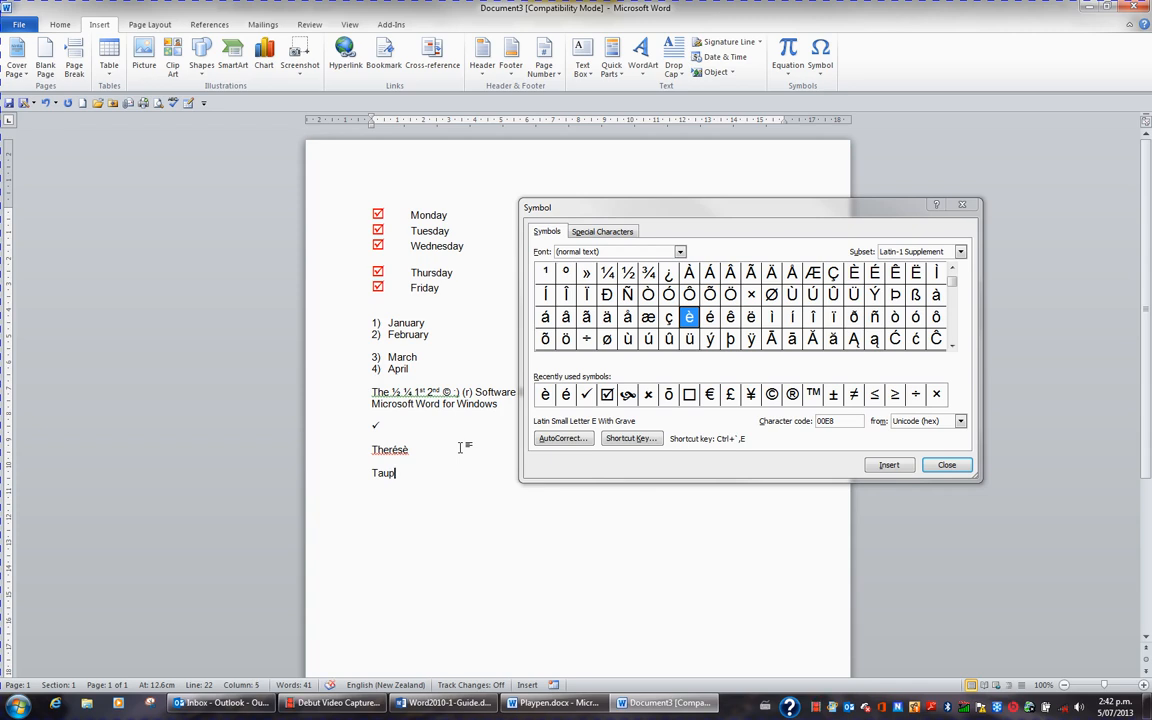
# Step: Complete the word Taupō by inserting the symbol ō (Latin Small Letter O With Macron)
pyautogui.click(954, 347)
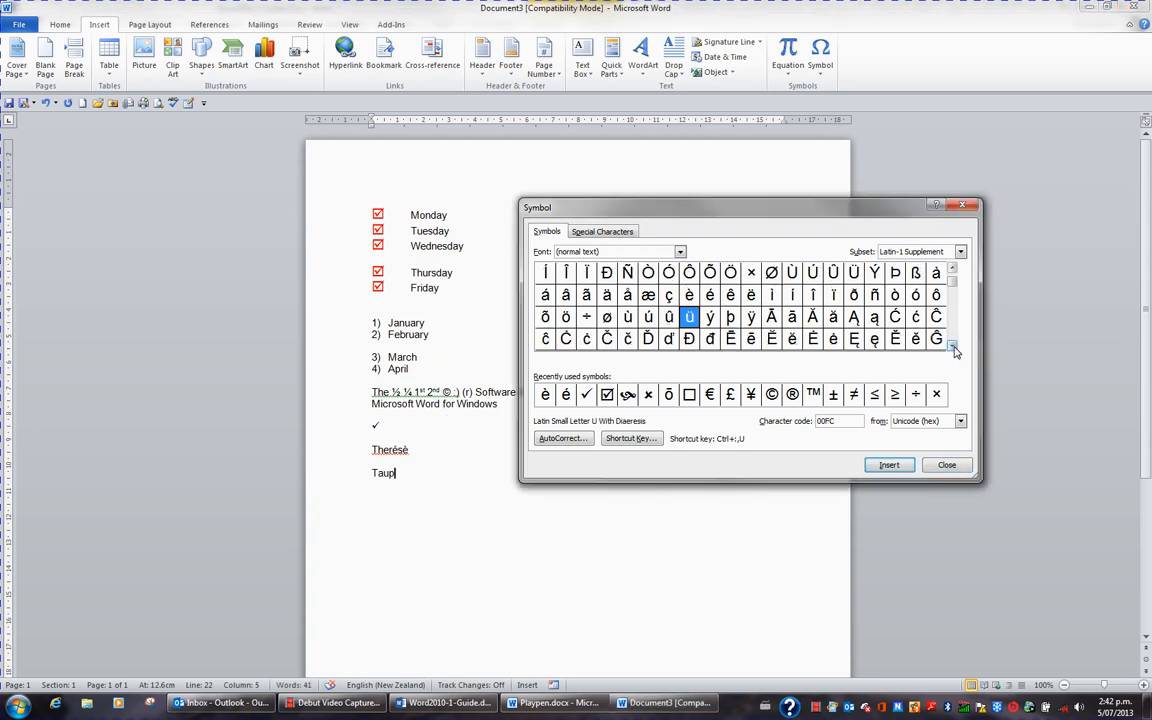
pyautogui.click(954, 347)
pyautogui.click(954, 347)
pyautogui.click(954, 347)
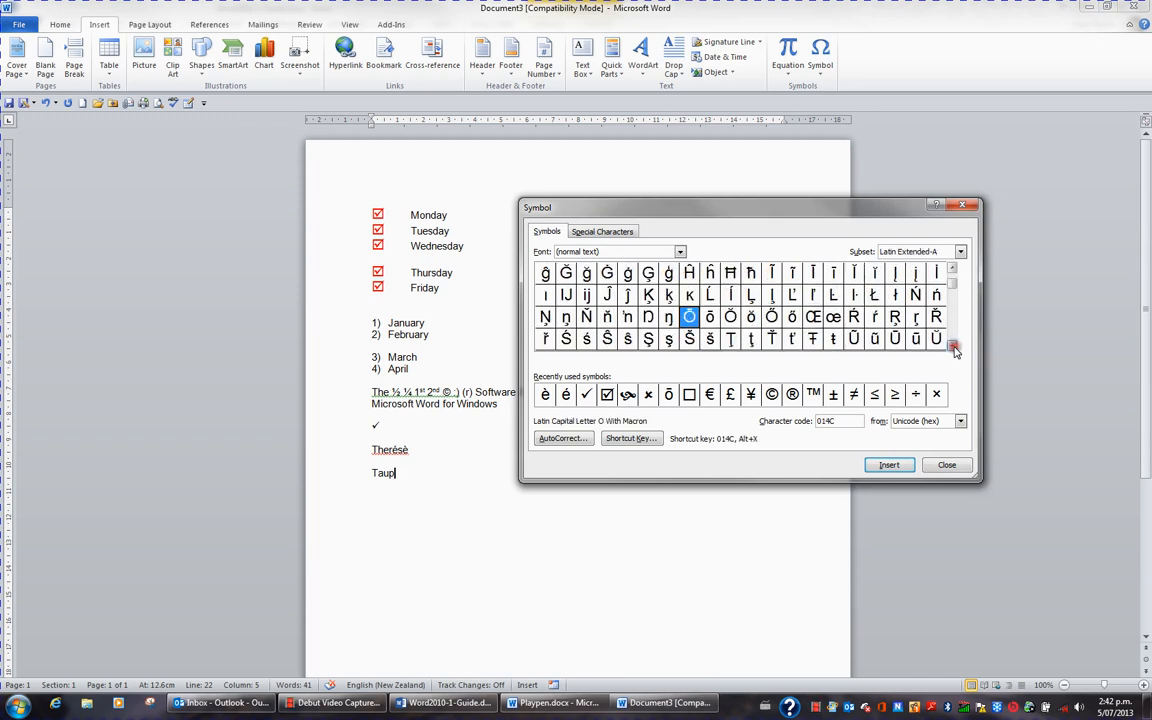
pyautogui.click(710, 318)
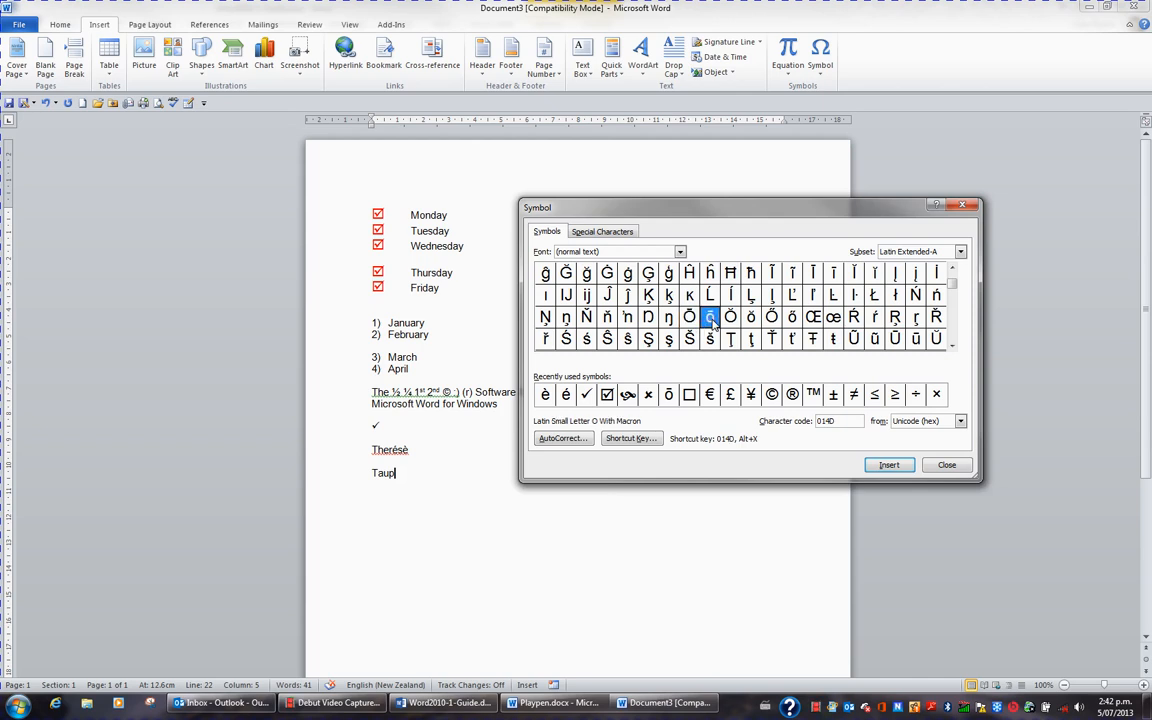
pyautogui.click(889, 465)
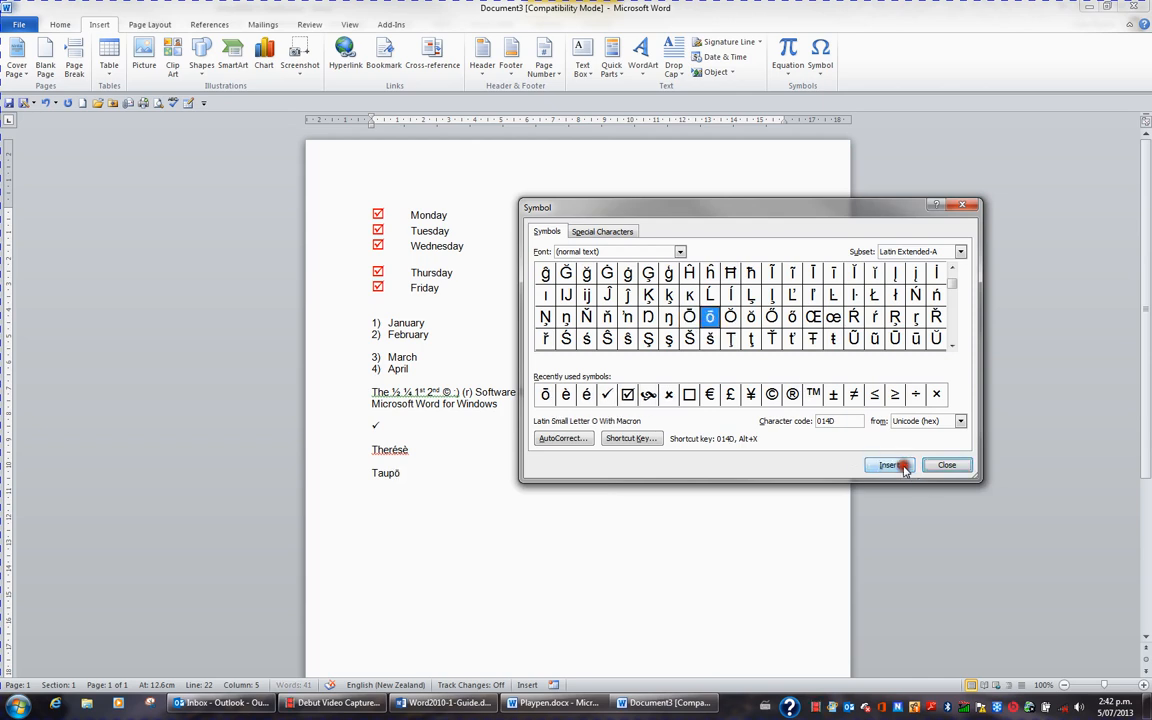
# Step: Start a new paragraph below Taupō and enter "Whakat"
pyautogui.click(417, 472)
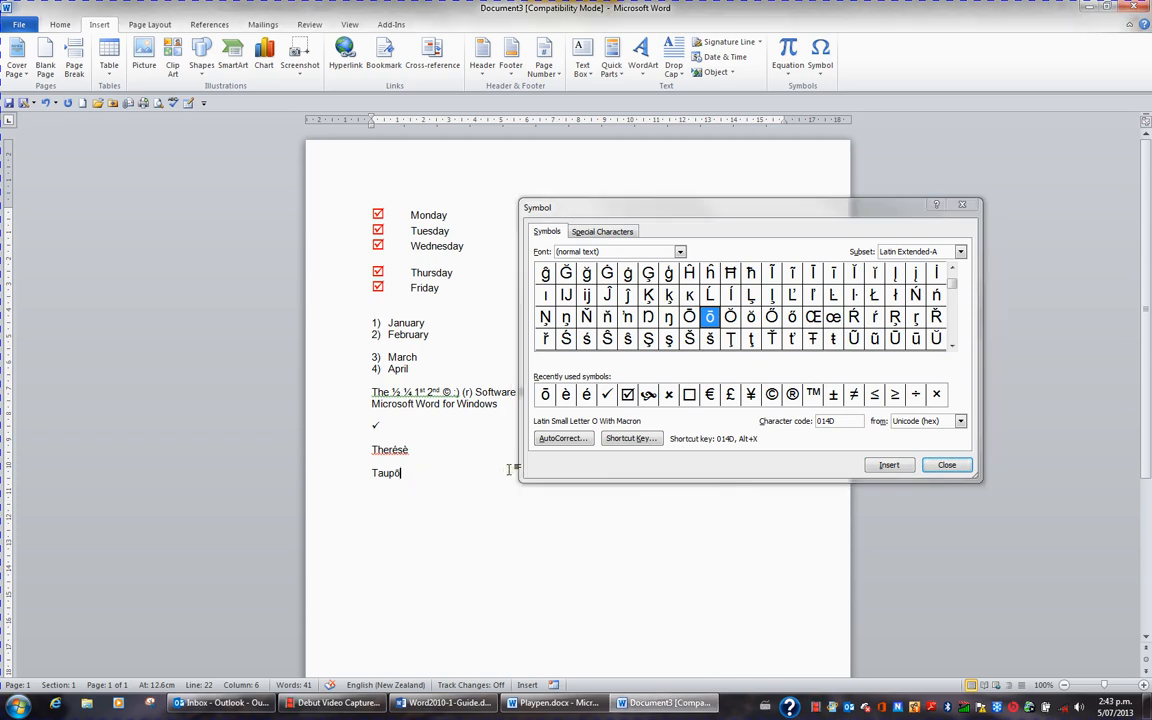
pyautogui.press('Return')
pyautogui.write('Whakat')
# Step: Insert the symbol ā (Latin Small Letter A With Macron) after "Whakat" and close the Symbol dialog
pyautogui.click(954, 272)
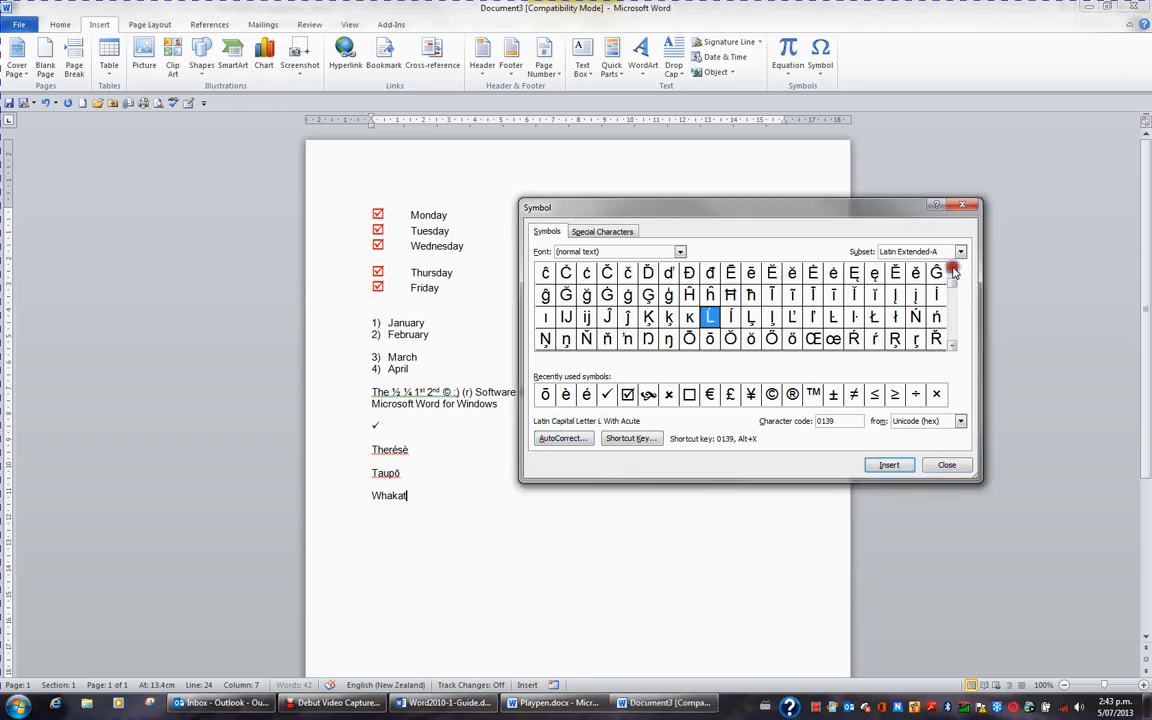
pyautogui.click(954, 272)
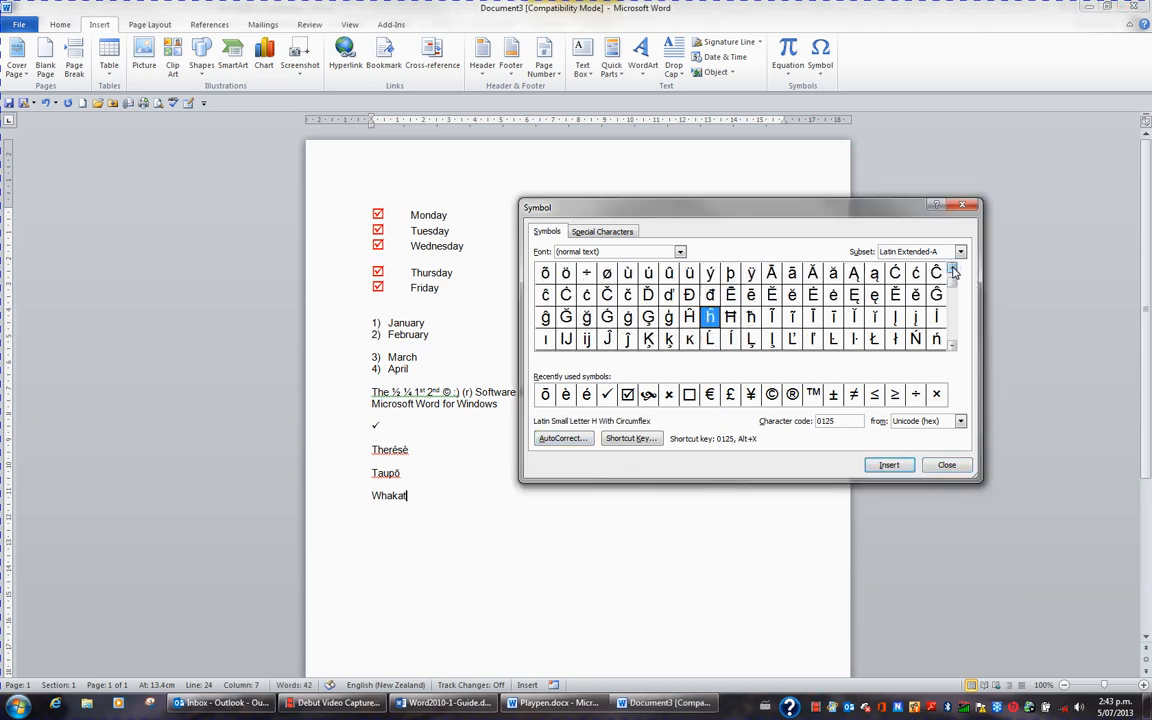
pyautogui.click(792, 276)
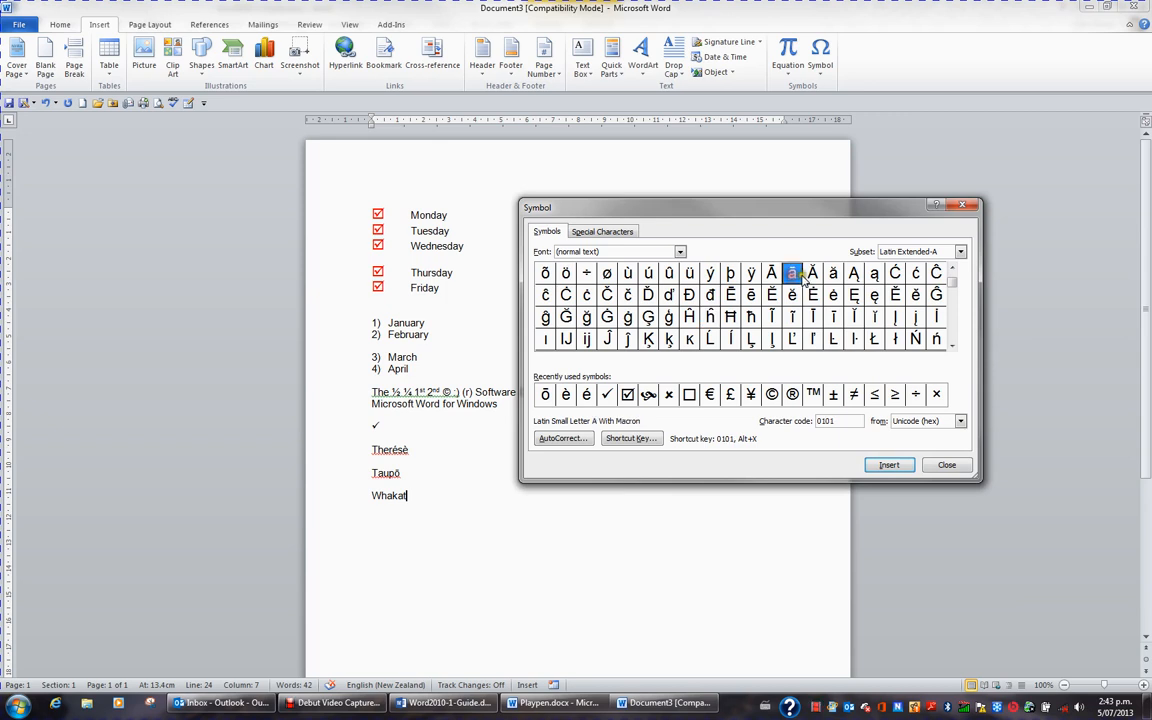
pyautogui.click(893, 466)
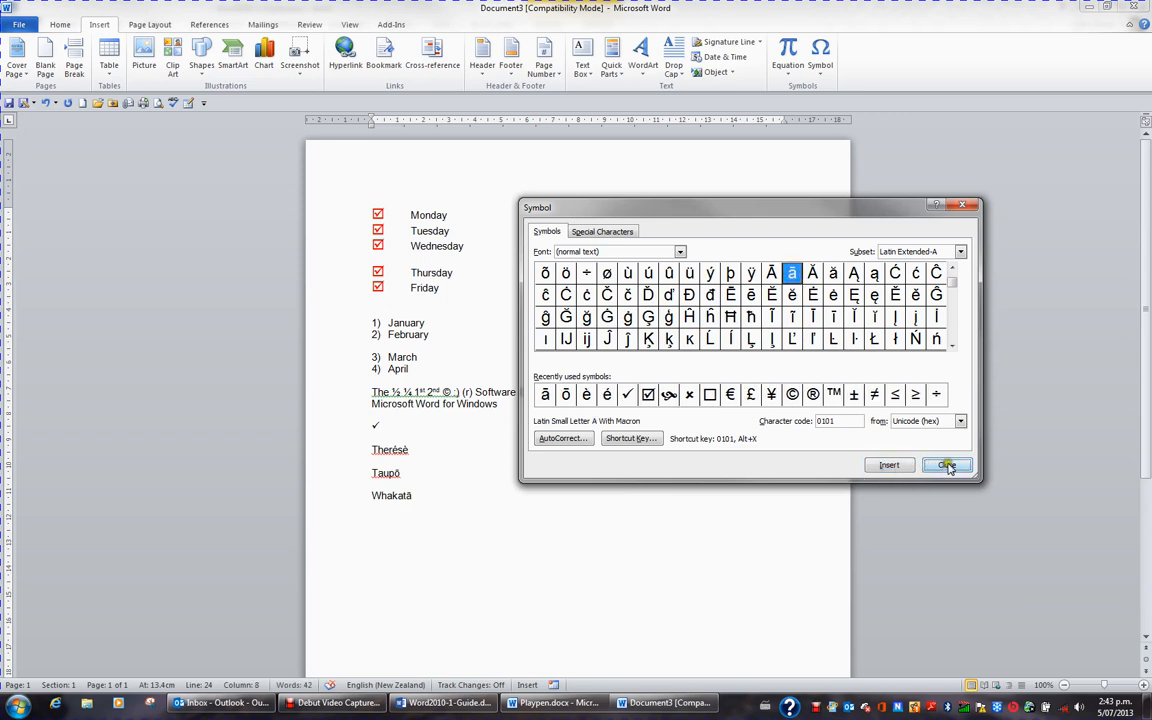
pyautogui.click(950, 465)
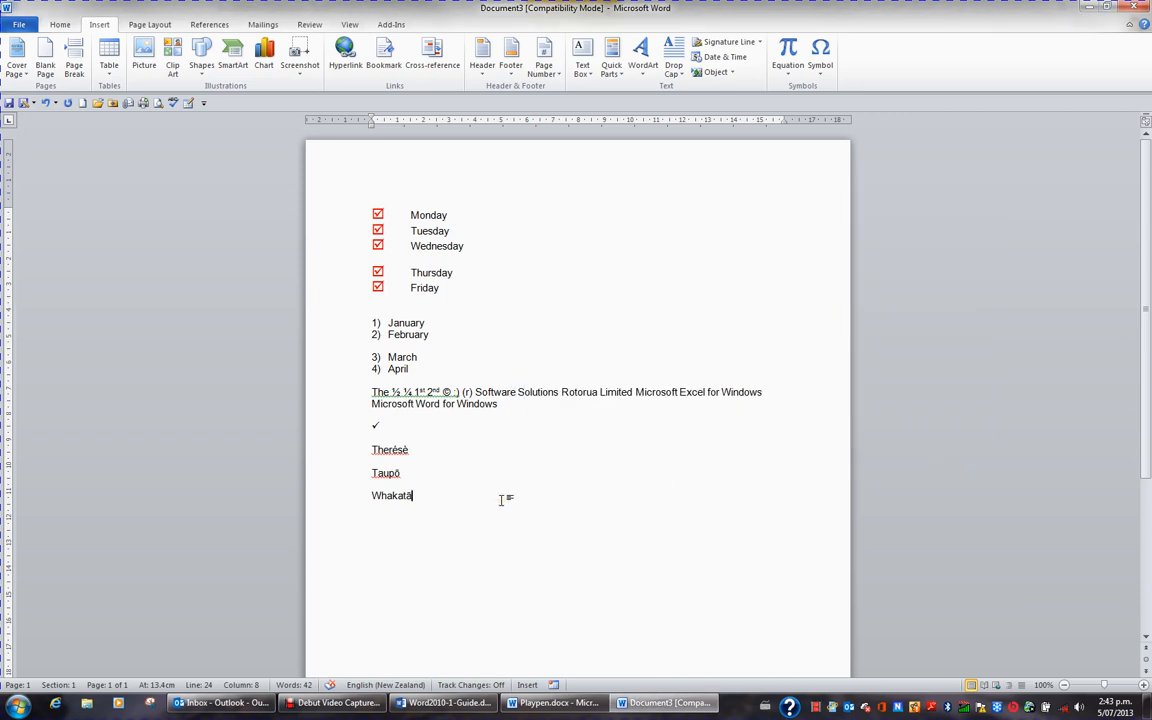
# Step: Finish the word Whakatāne with "ne" and start a new paragraph below it
pyautogui.write('n')
pyautogui.press('Return')
pyautogui.press('Return')
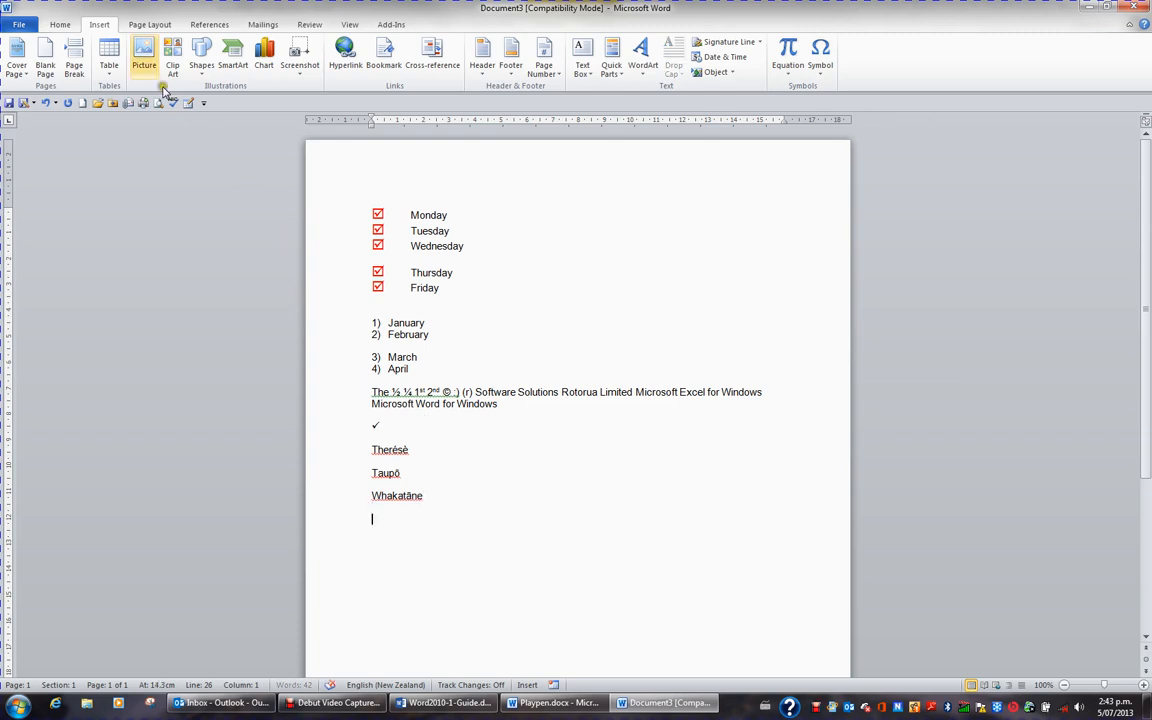
# Step: Open the full Symbol dialog and select the check mark (character code 252) in the Wingdings font
pyautogui.click(823, 62)
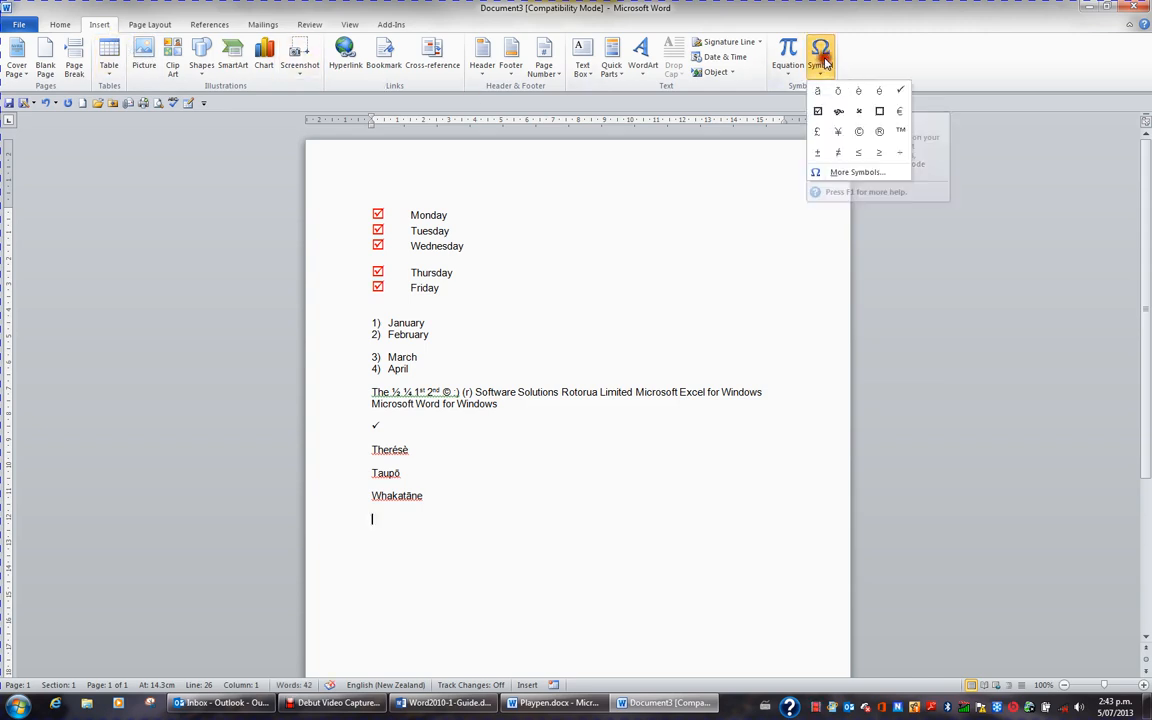
pyautogui.click(852, 172)
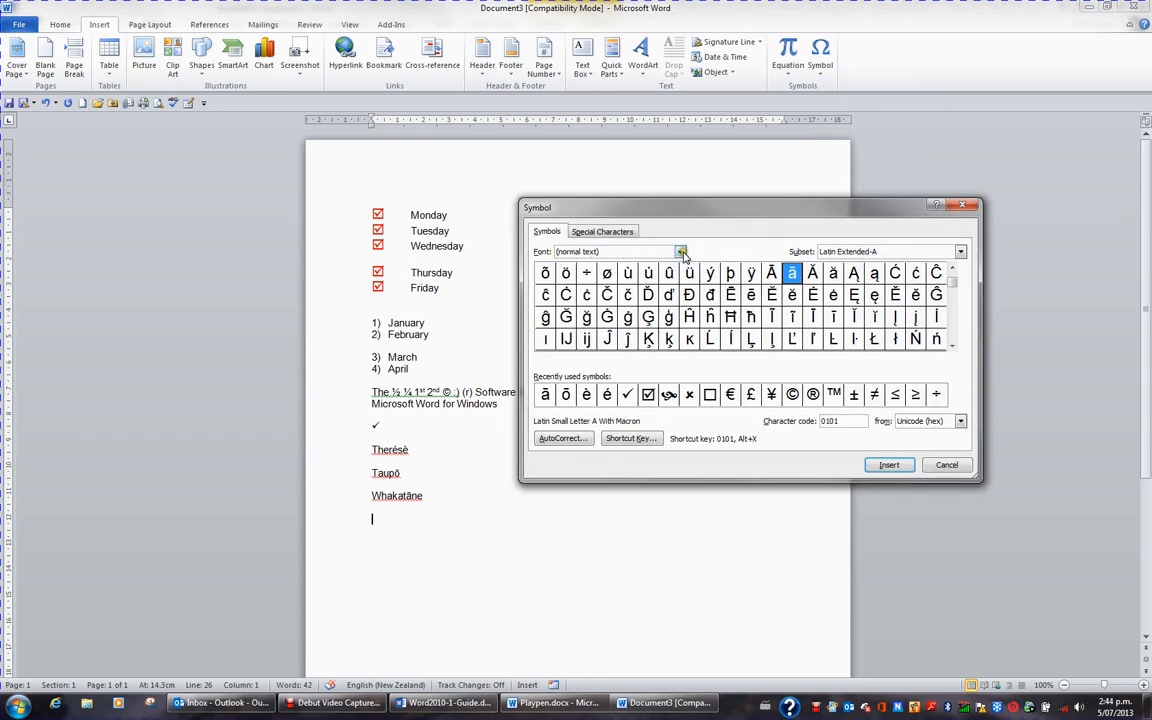
pyautogui.click(680, 252)
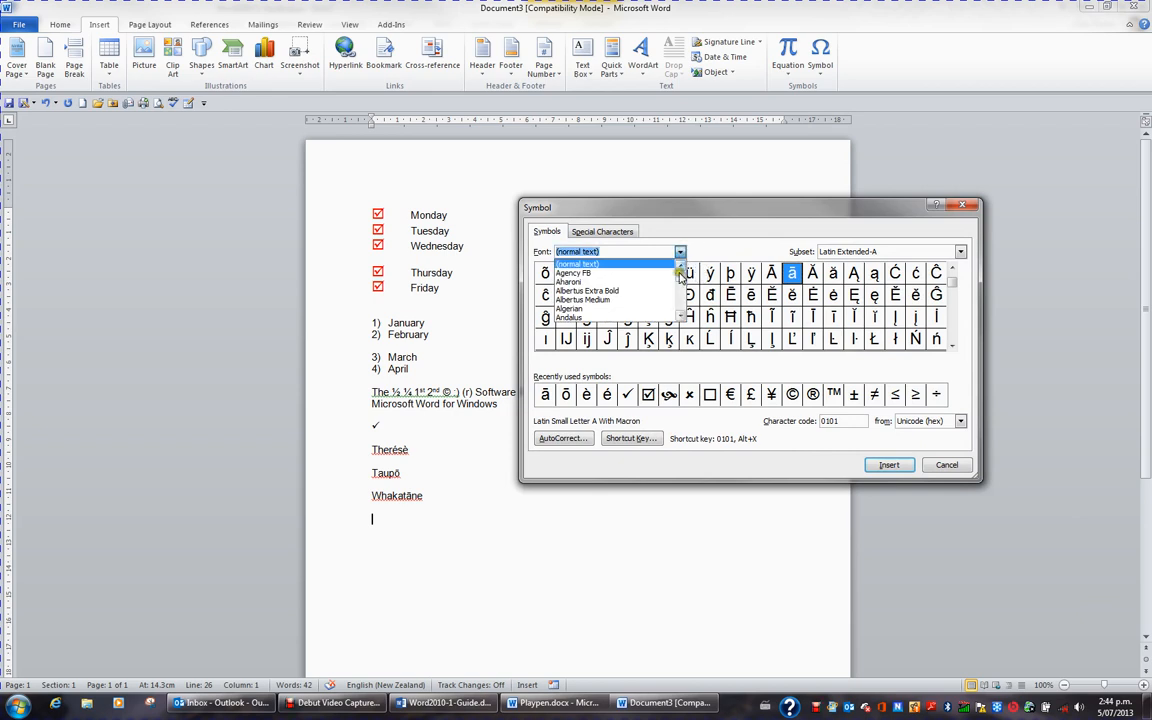
pyautogui.moveTo(679, 278); pyautogui.dragTo(679, 305)
pyautogui.click(610, 299)
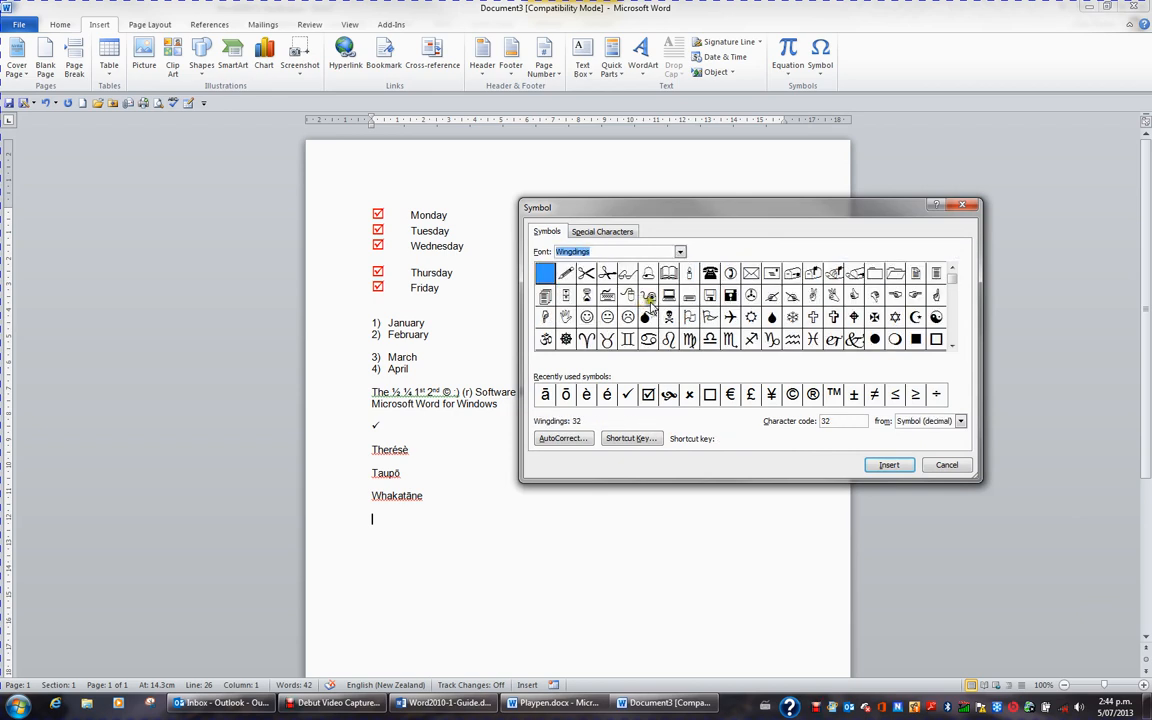
pyautogui.moveTo(955, 283); pyautogui.dragTo(958, 349)
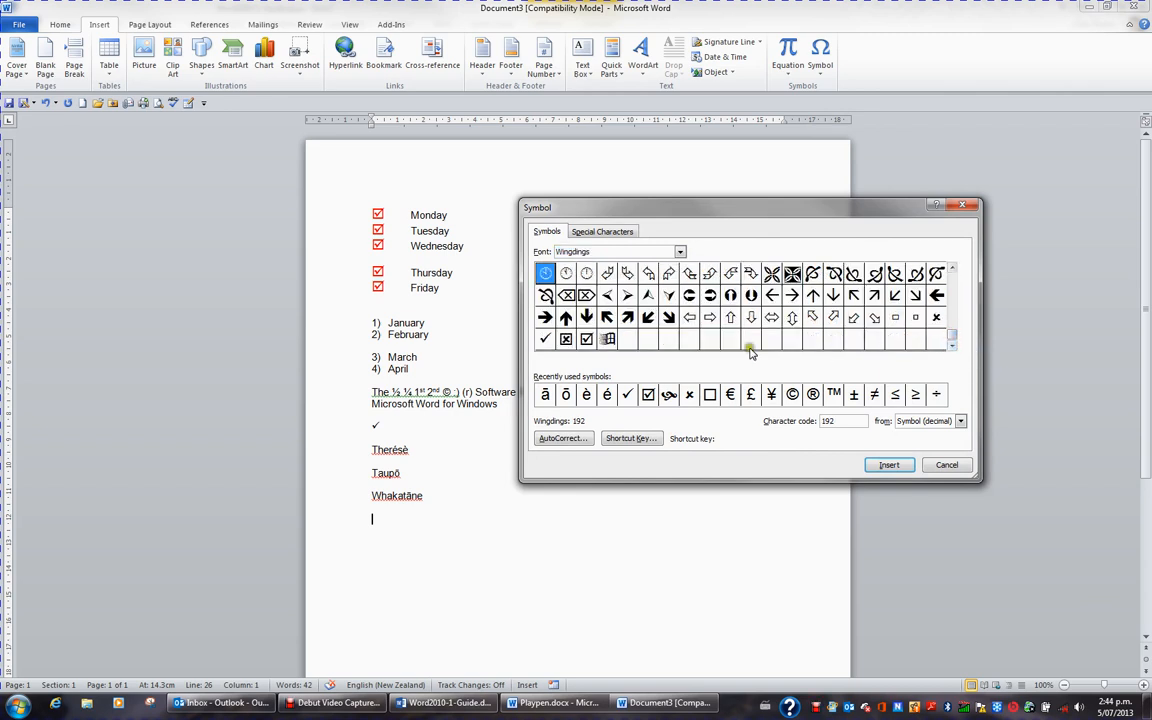
pyautogui.click(545, 340)
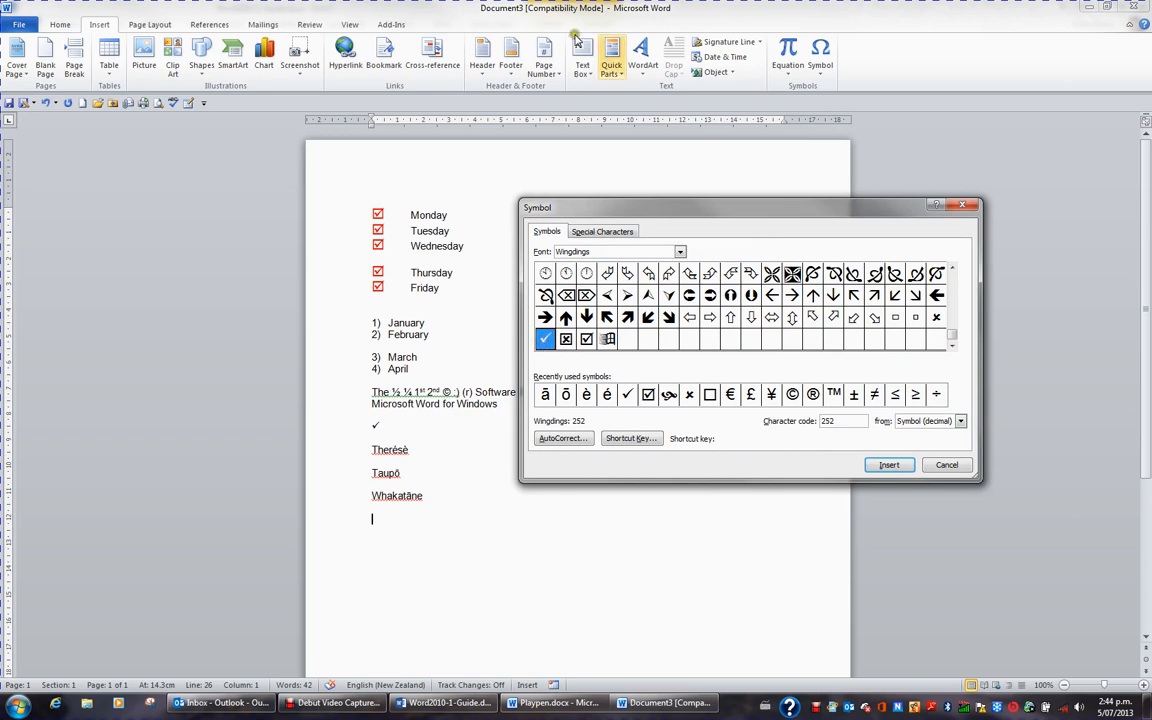
# Step: Assign the shortcut key Alt+Ctrl+T to the check mark symbol, saving the change in Normal.dotm
pyautogui.click(632, 439)
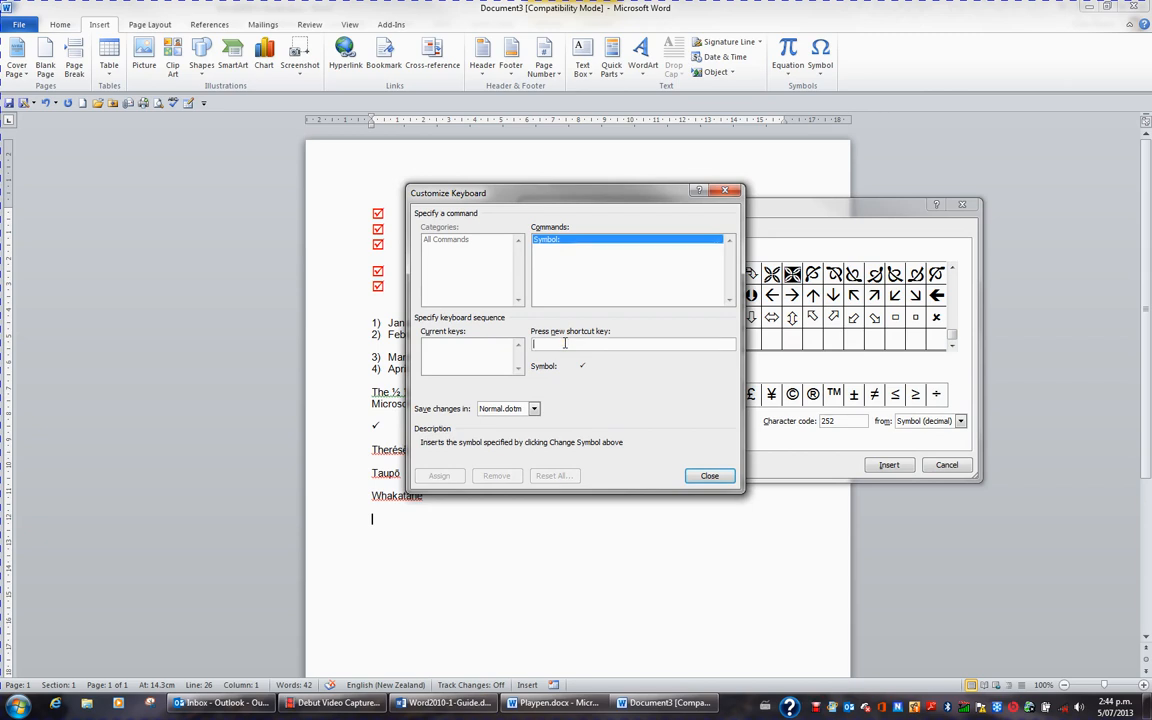
pyautogui.hotkey('ctrl', 'alt', 't')
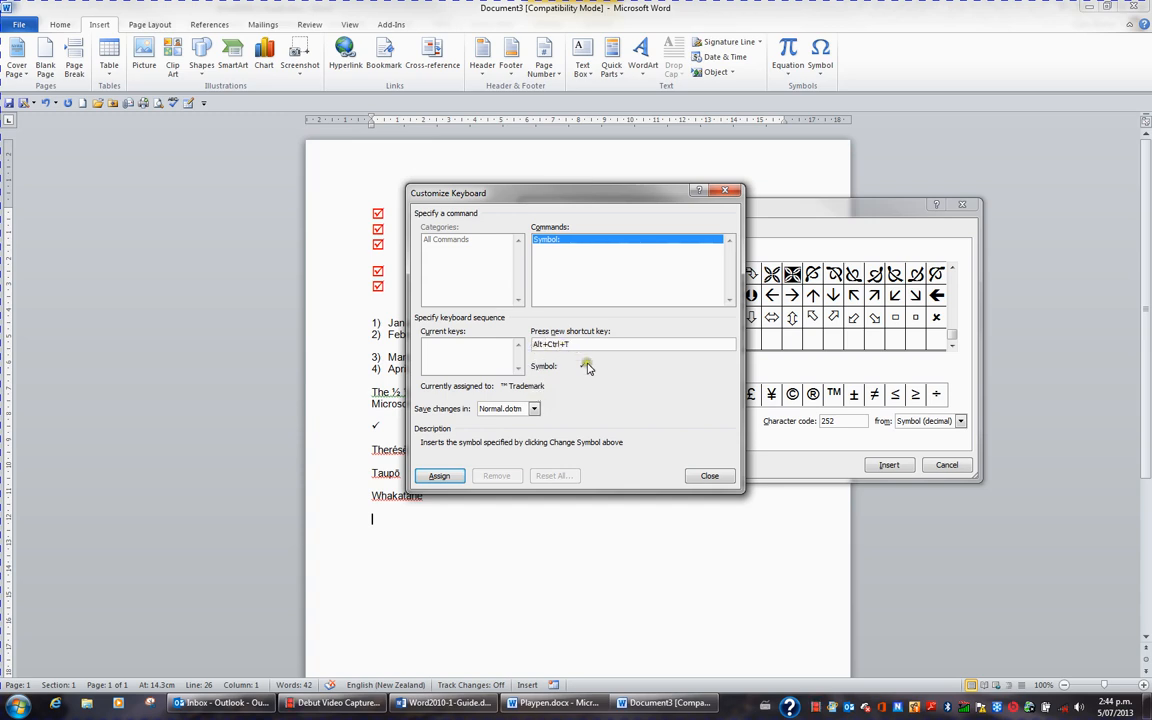
pyautogui.click(441, 476)
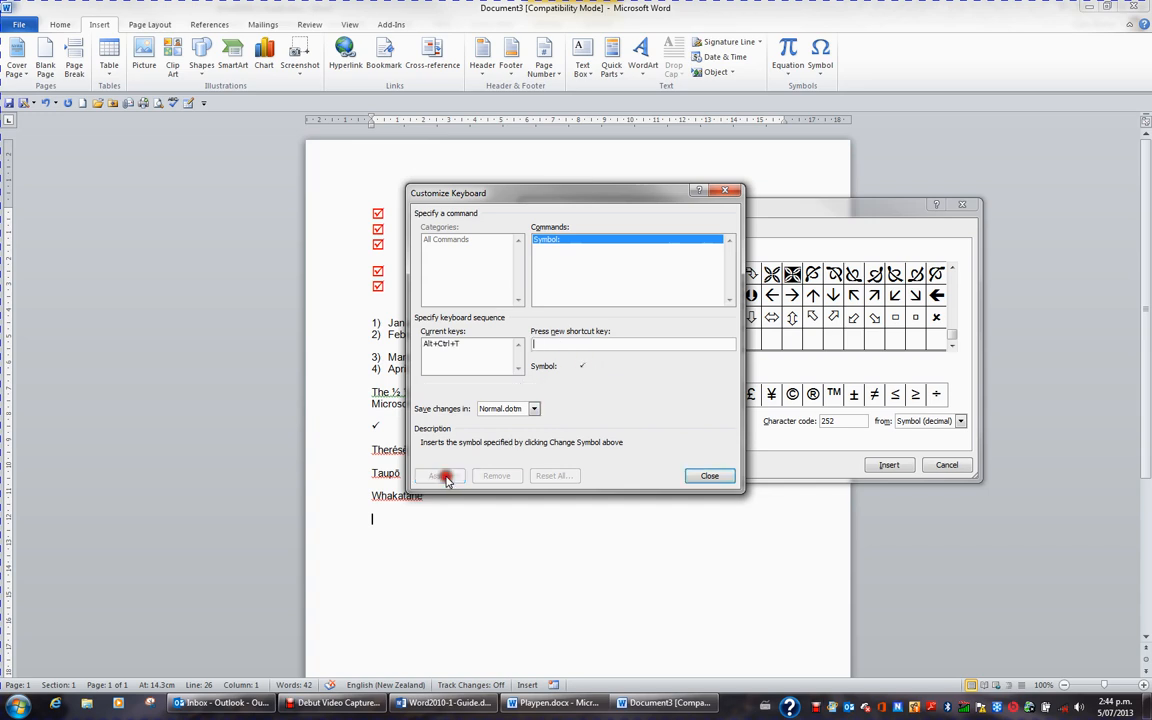
pyautogui.click(469, 375)
pyautogui.click(709, 475)
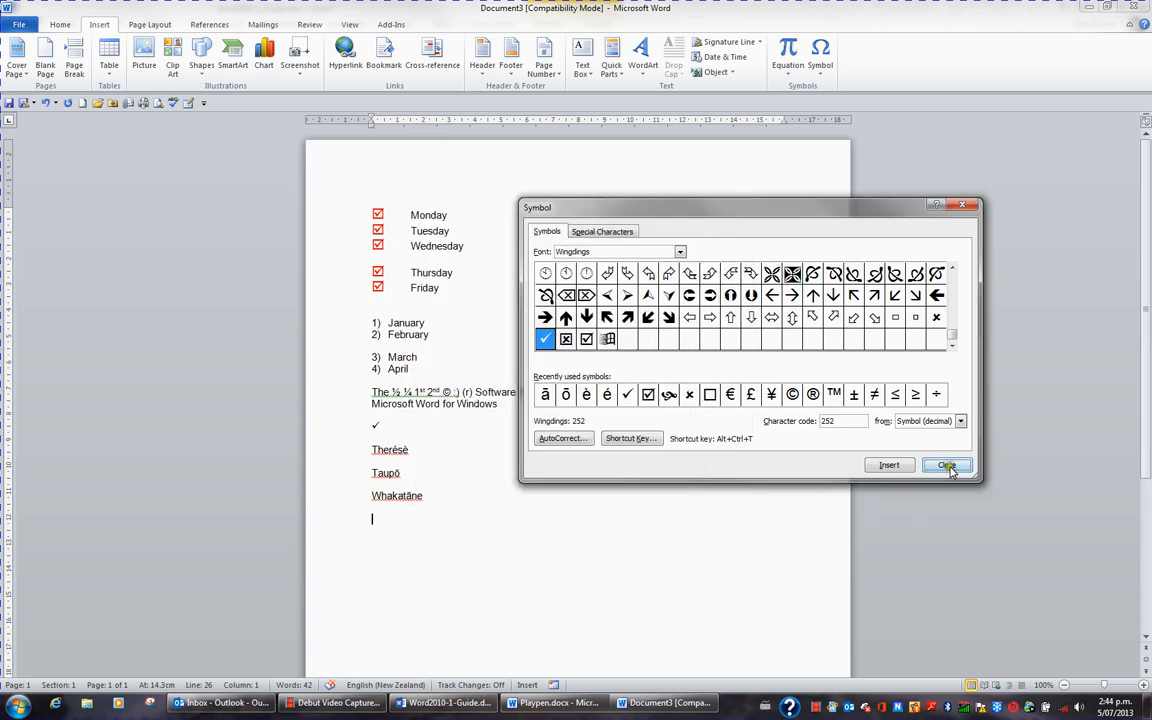
# Step: Close the Symbol dialog and insert a check mark below Whakatāne with its assigned shortcut
pyautogui.click(948, 465)
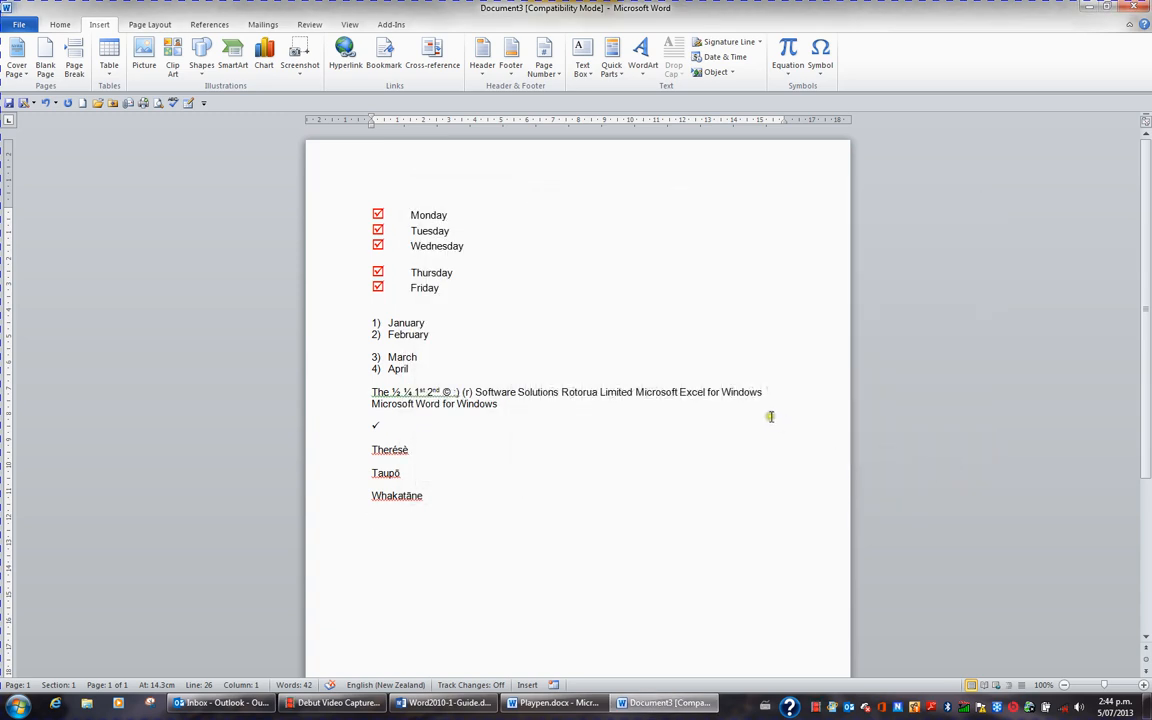
pyautogui.hotkey('ctrl', 'alt', 't')
pyautogui.click(769, 417)
# Step: Select the word Taupō and open the AutoCorrect settings from Word's proofing options
pyautogui.click(375, 473)
pyautogui.hotkey('shift', 'Right')
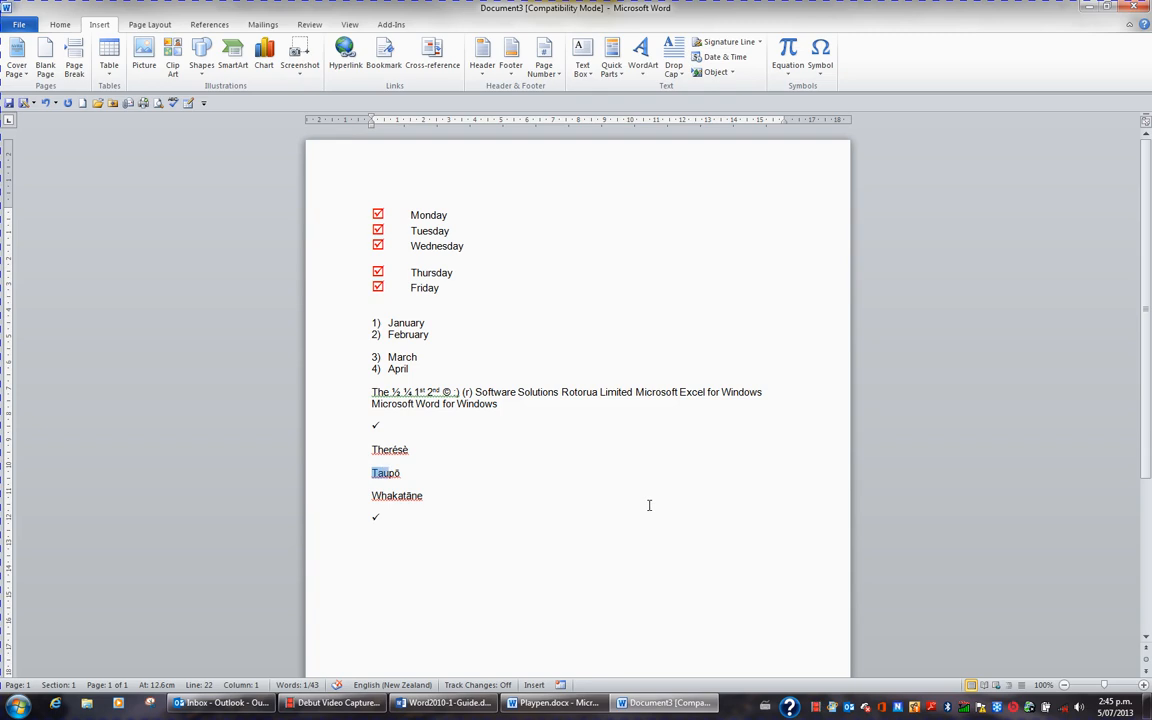
pyautogui.hotkey('shift', 'Right')
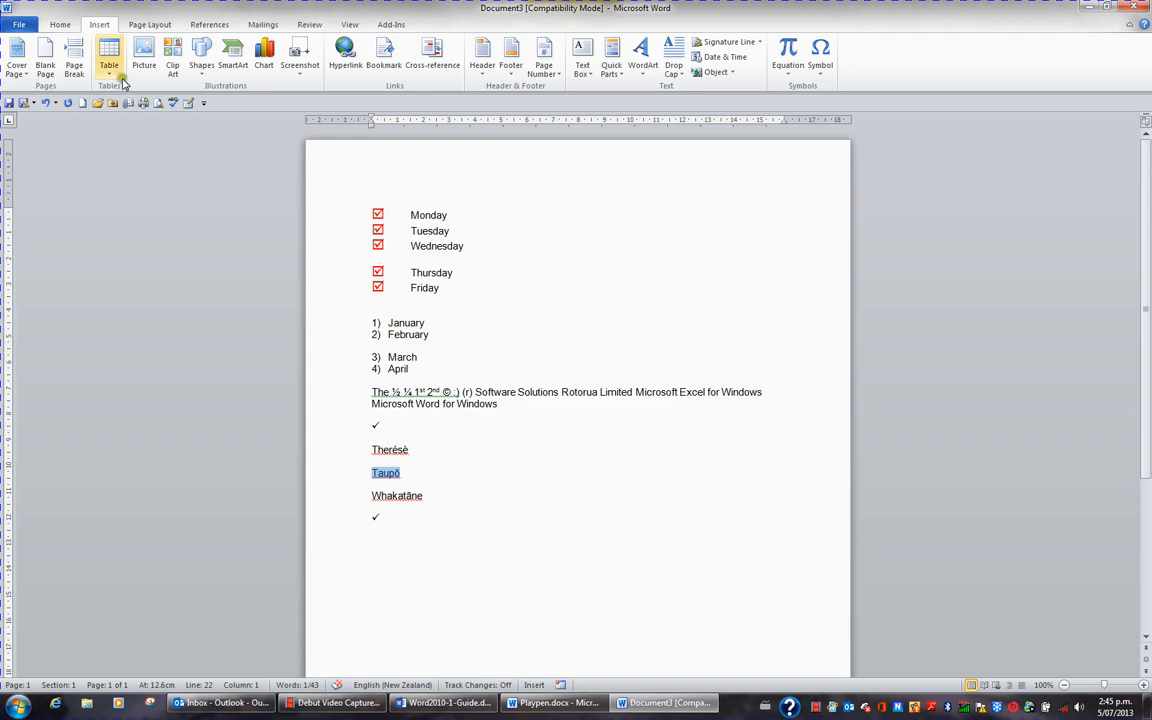
pyautogui.click(22, 26)
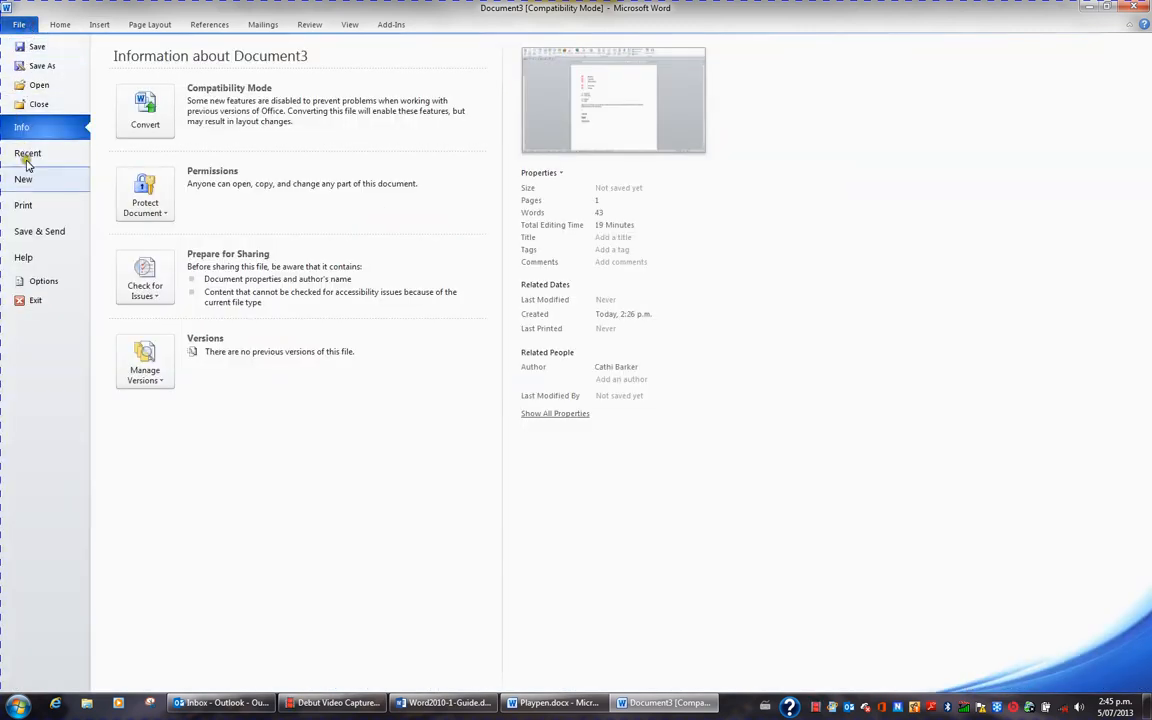
pyautogui.click(38, 284)
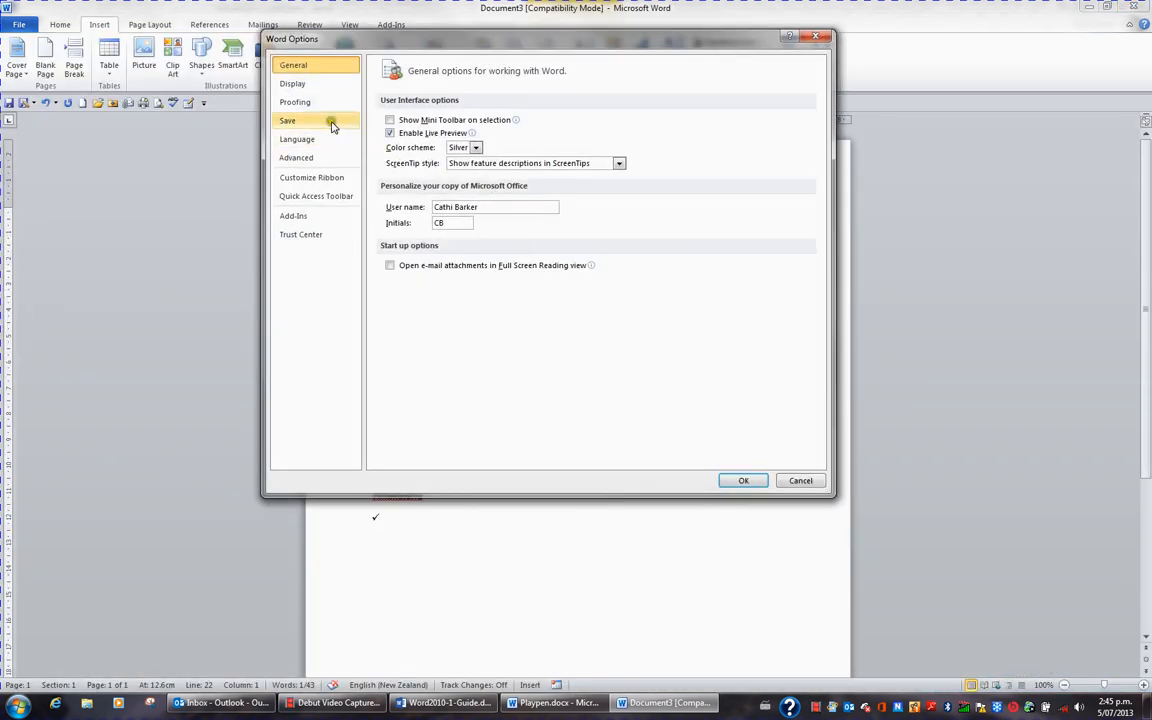
pyautogui.click(318, 104)
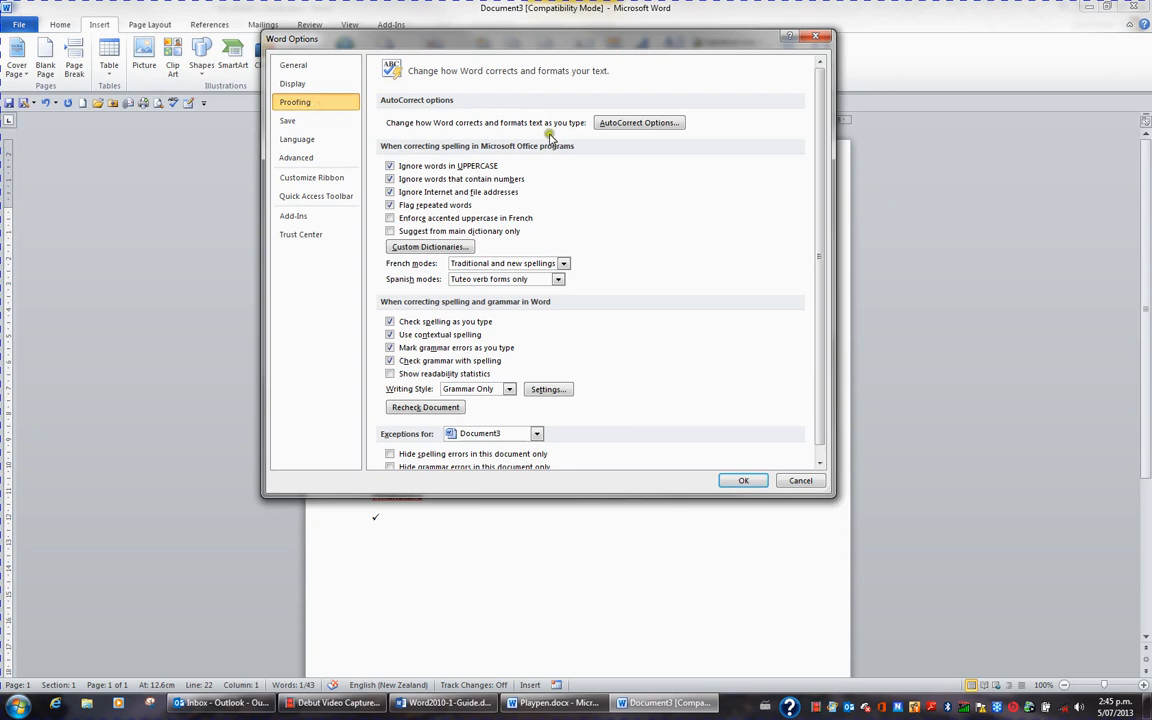
pyautogui.click(661, 123)
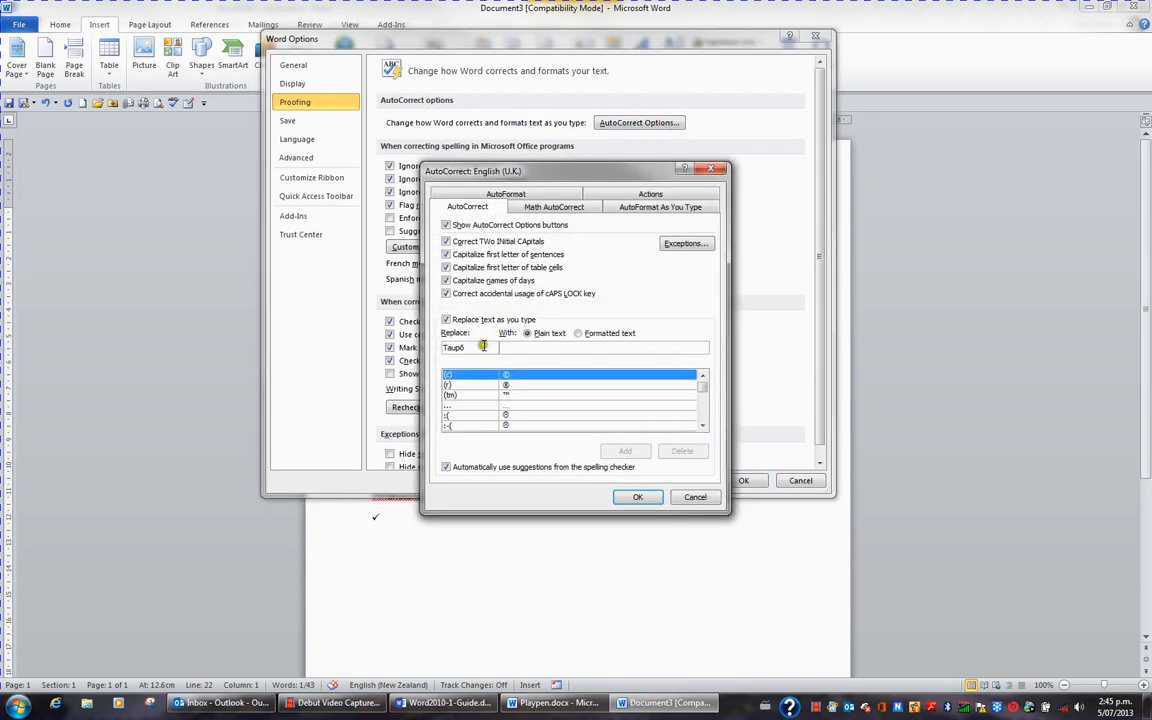
# Step: Add an AutoCorrect entry that replaces "taupo" with the formatted text Taupō, and accept the options
pyautogui.moveTo(482, 347); pyautogui.dragTo(434, 347)
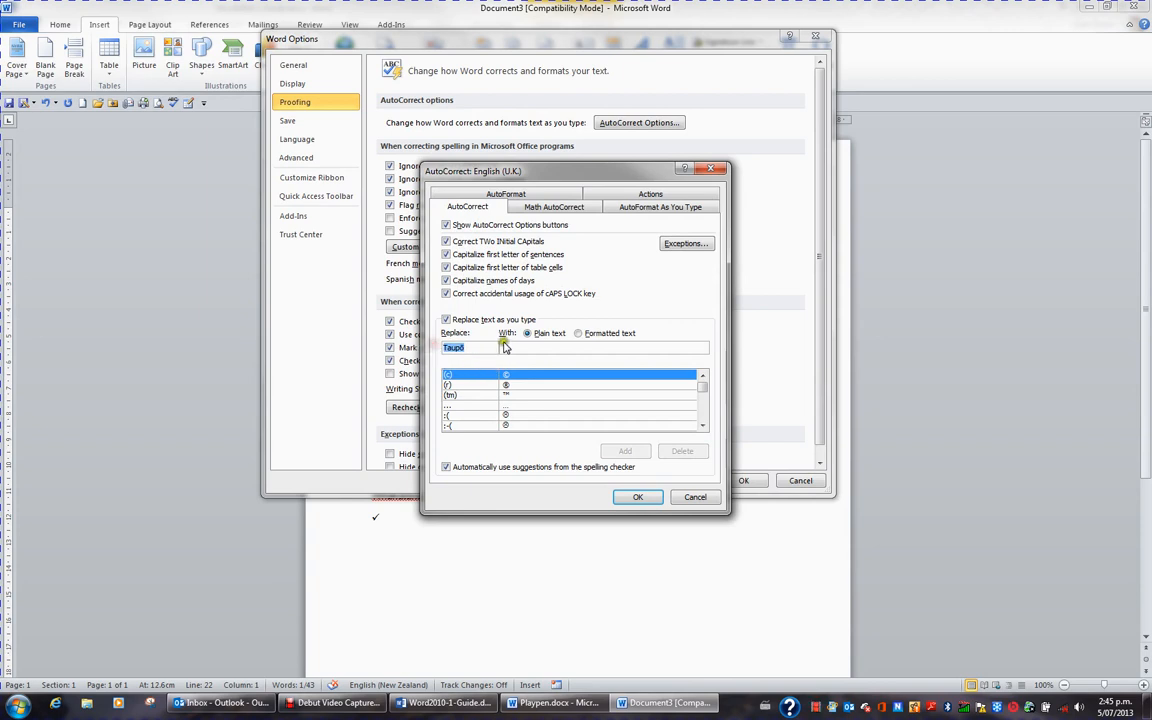
pyautogui.write('tau')
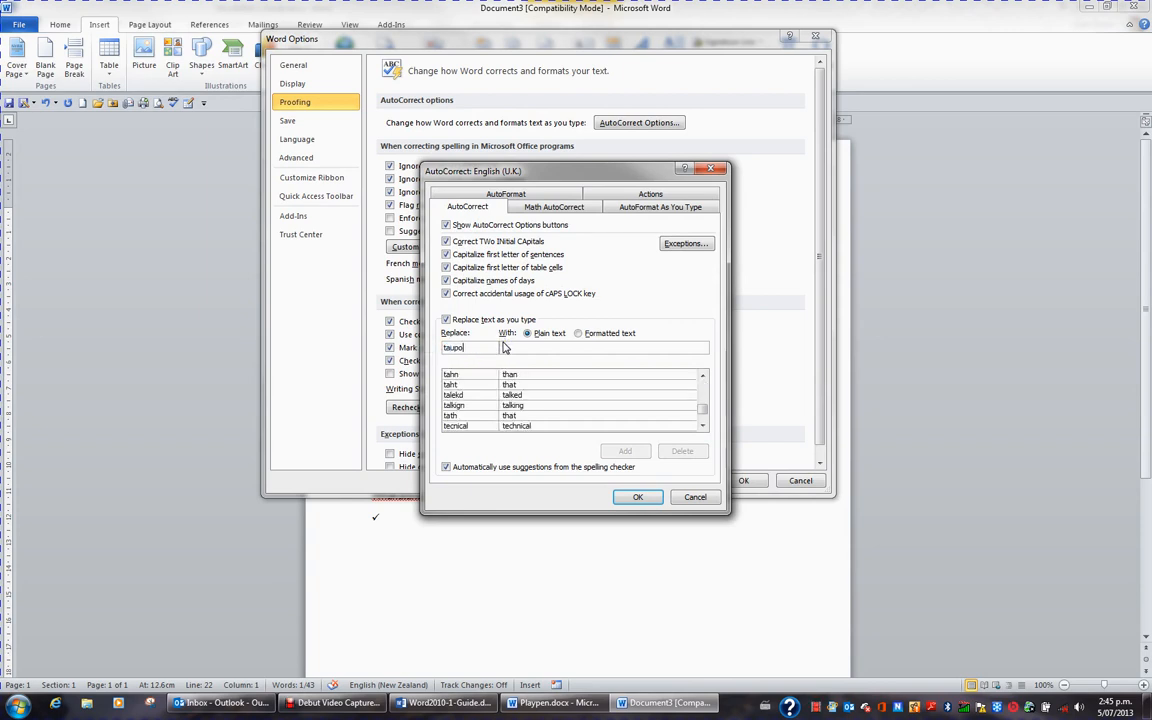
pyautogui.write('po')
pyautogui.click(502, 347)
pyautogui.click(582, 334)
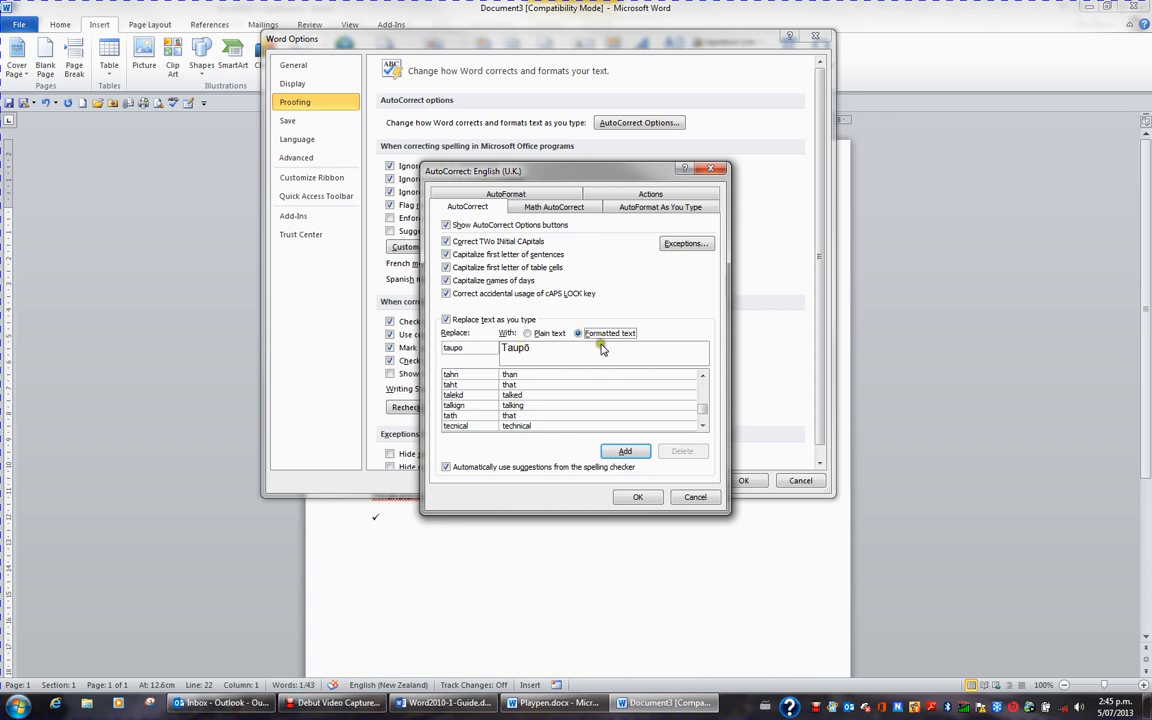
pyautogui.click(622, 451)
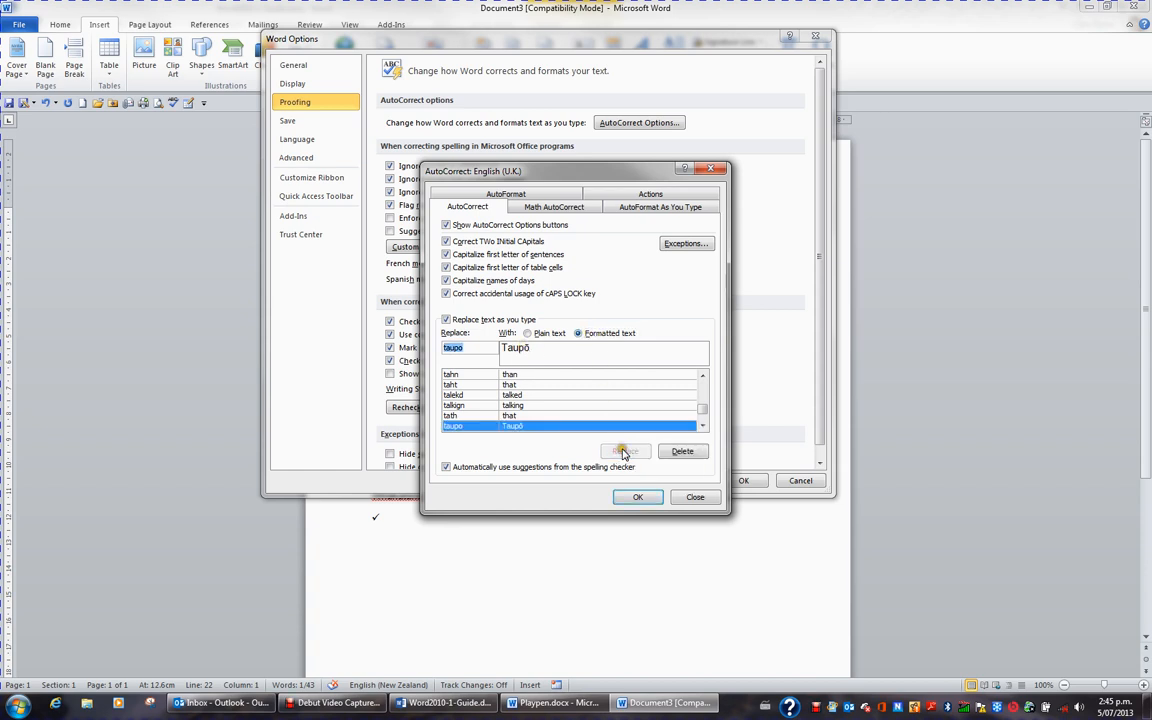
pyautogui.click(648, 496)
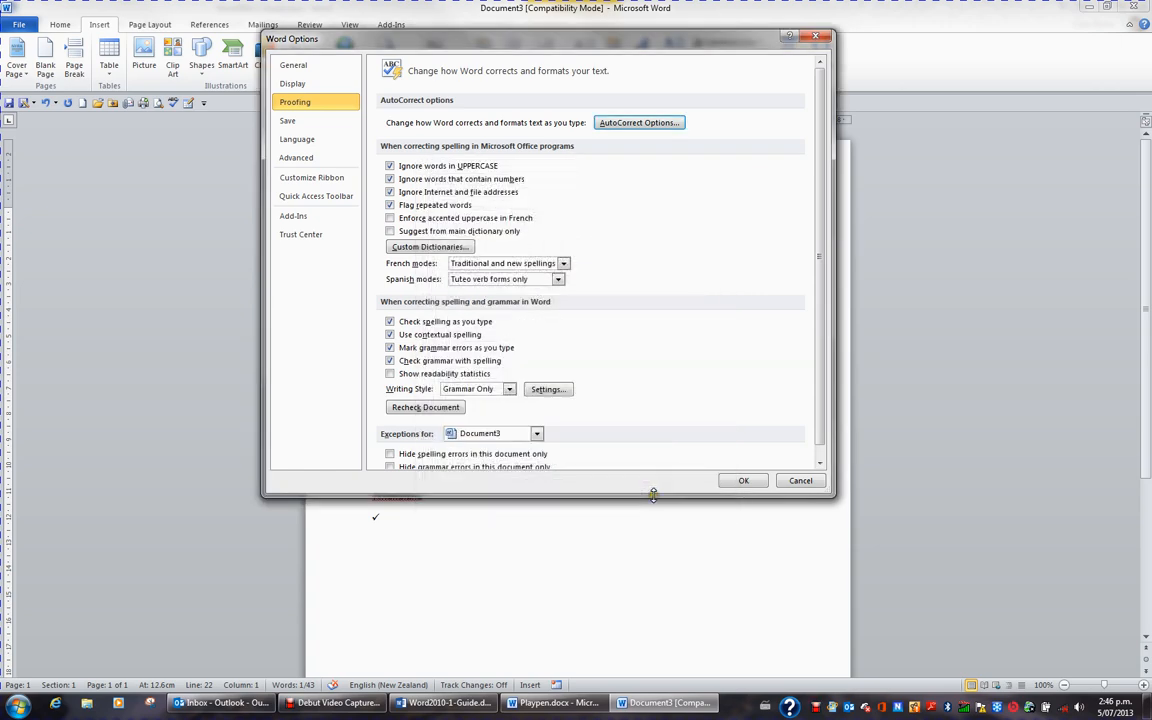
pyautogui.click(743, 481)
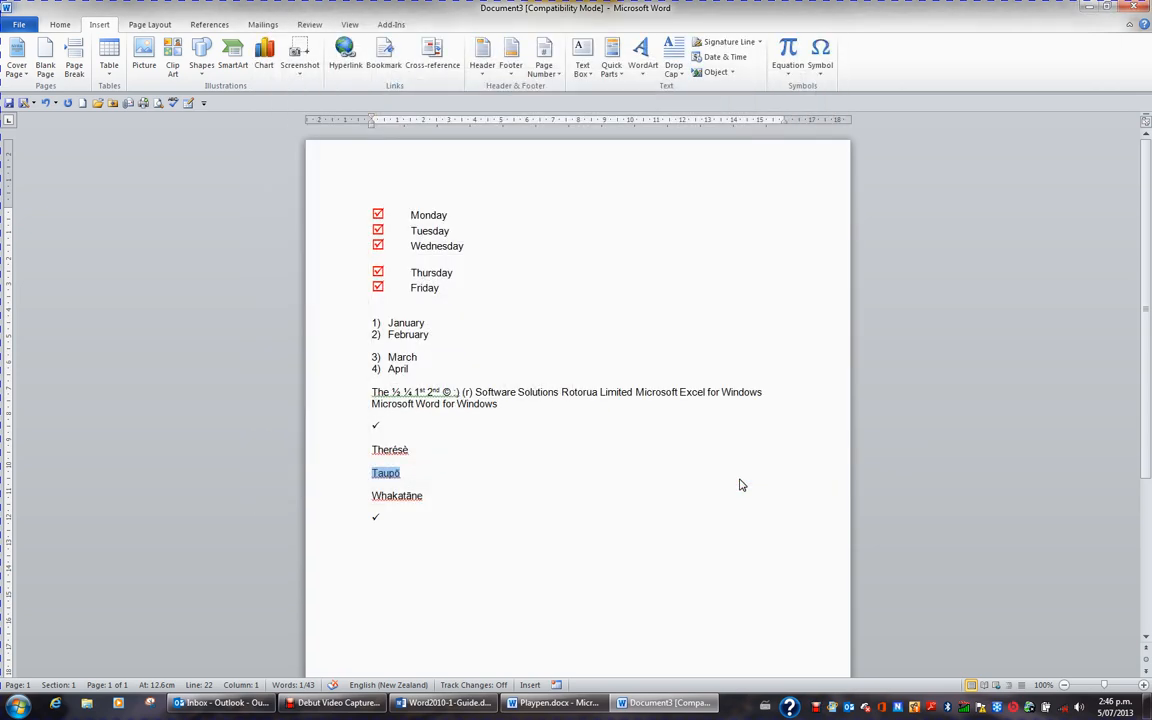
# Step: Start a new paragraph below the last check mark and enter "taupo" to try the AutoCorrect entry
pyautogui.click(456, 512)
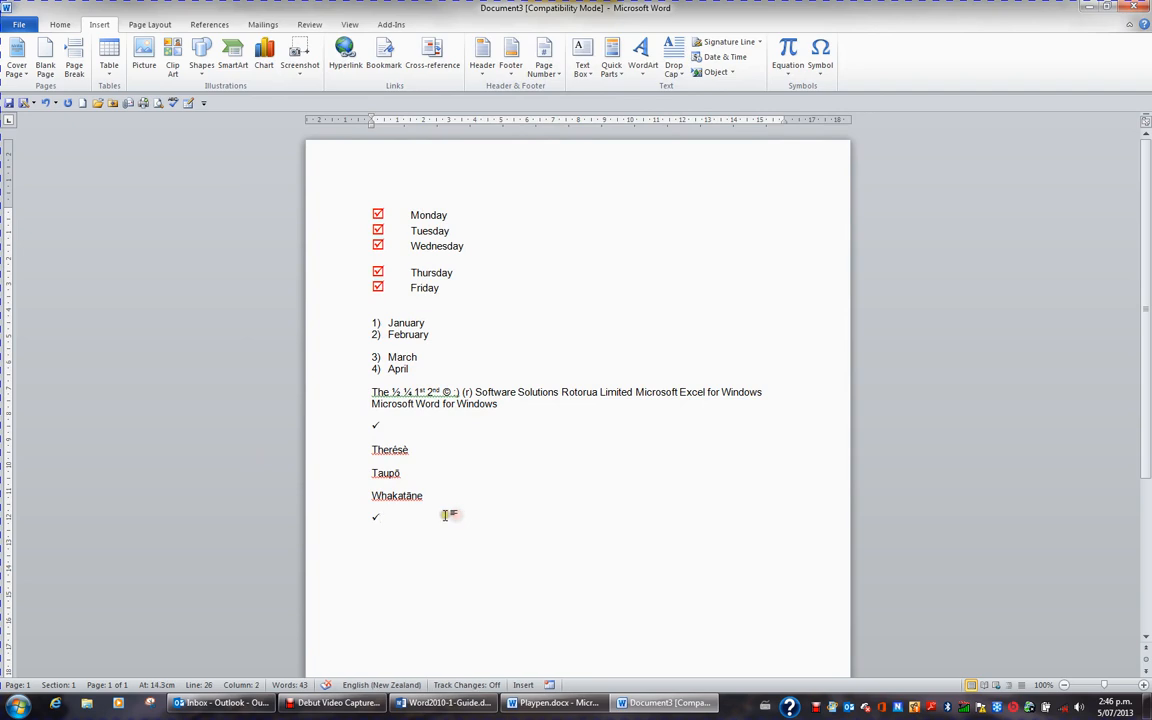
pyautogui.press('Return')
pyautogui.write('taupo')
# Step: Select the word Whakatāne without its paragraph mark and open the AutoCorrect settings
pyautogui.click(374, 495)
pyautogui.hotkey('shift', 'Right')
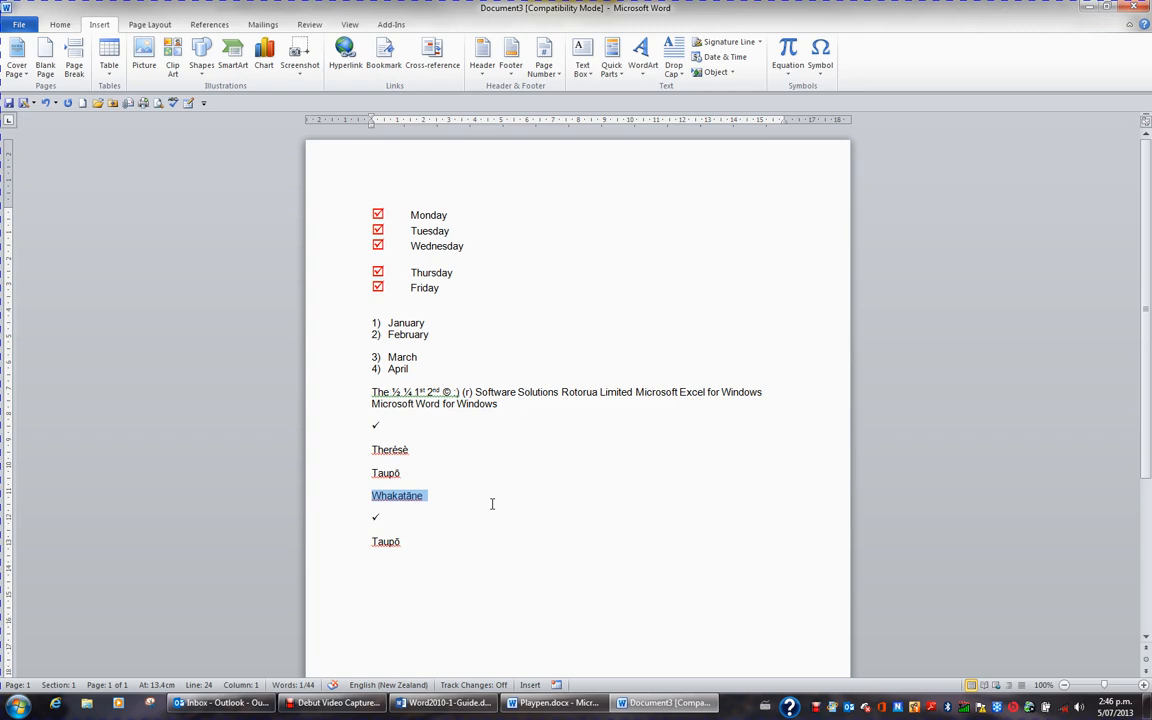
pyautogui.hotkey('shift', 'Left')
pyautogui.click(20, 25)
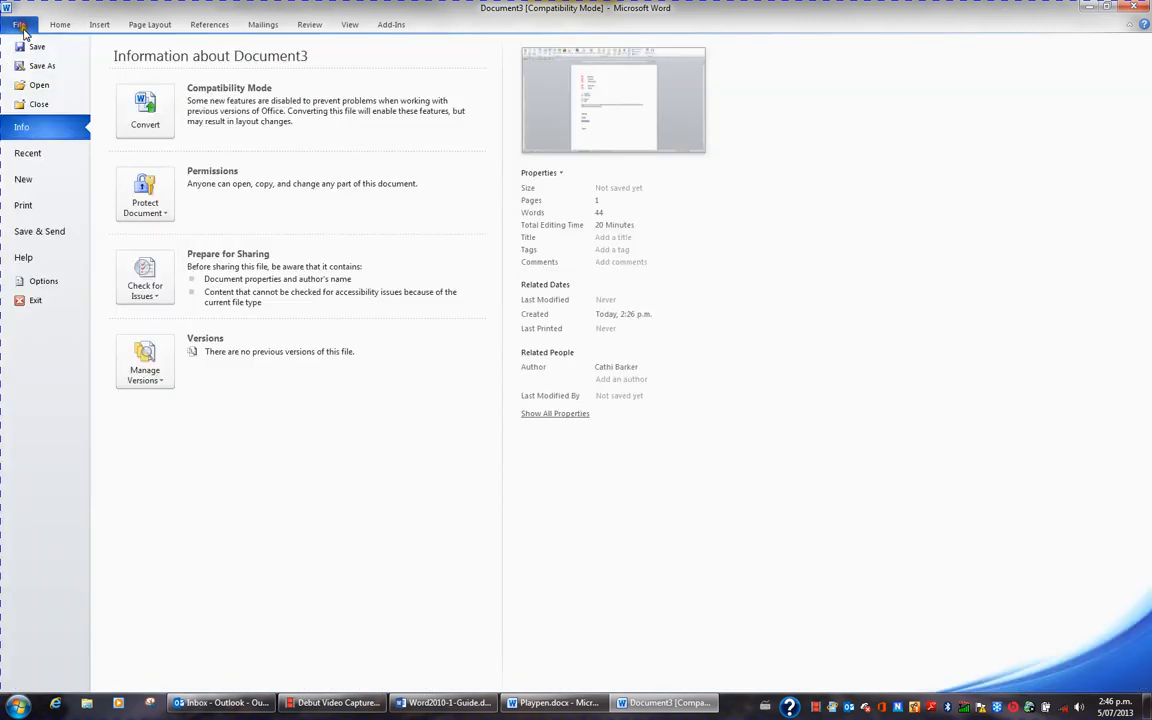
pyautogui.click(46, 282)
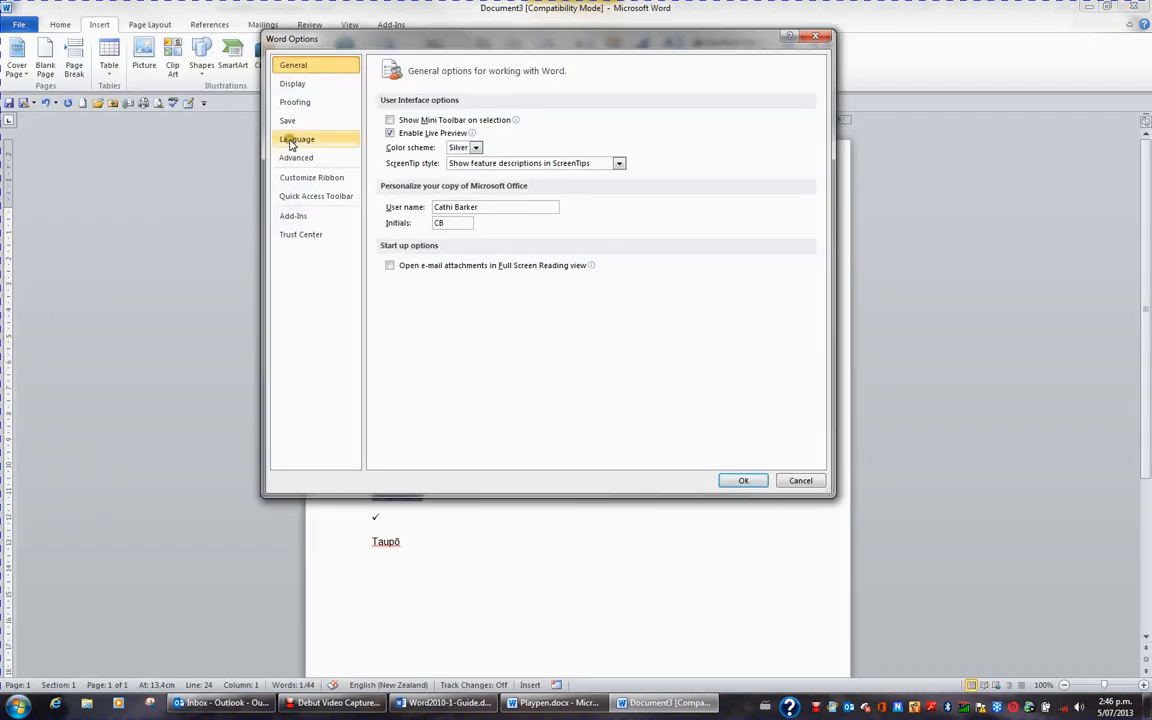
pyautogui.click(293, 102)
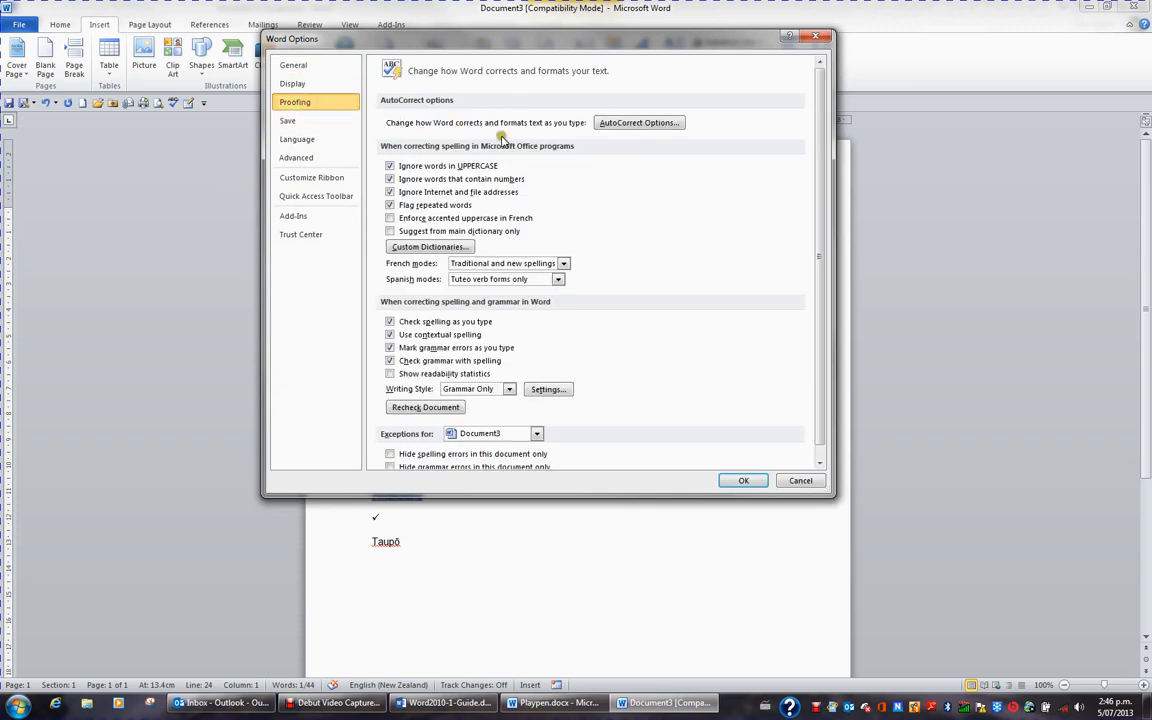
pyautogui.click(638, 123)
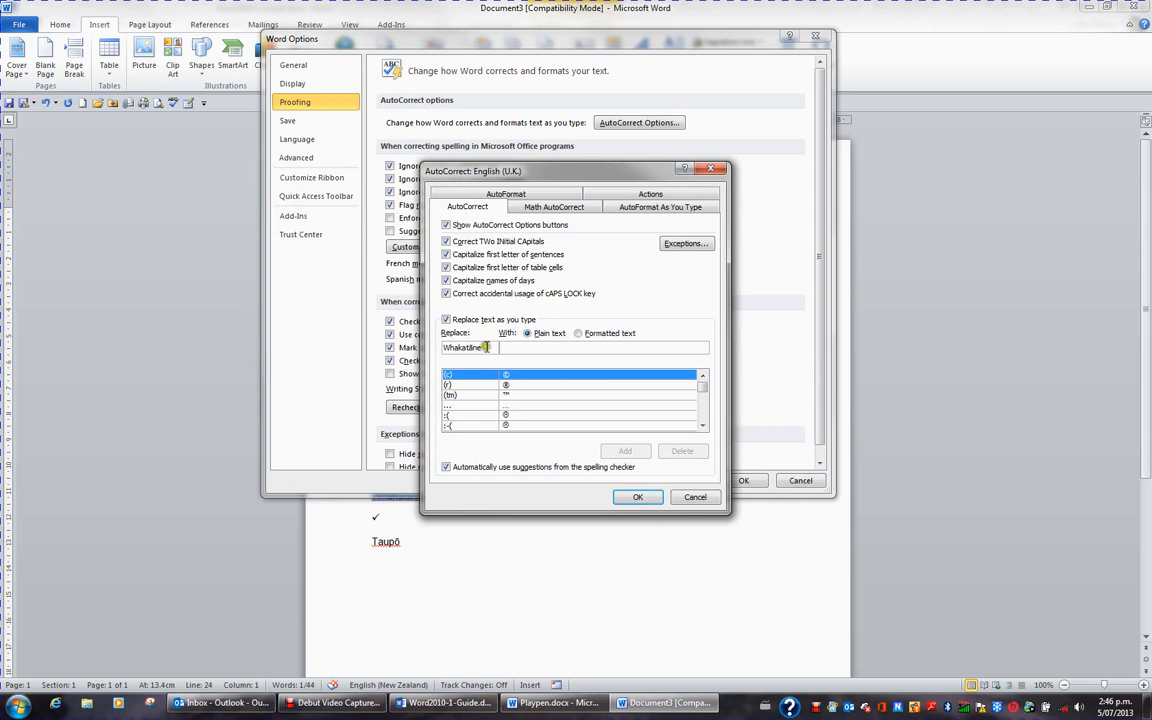
# Step: Add an AutoCorrect entry that replaces "whakatane" with the formatted text Whakatāne, and accept the options
pyautogui.moveTo(482, 347); pyautogui.dragTo(428, 346)
pyautogui.write('whakatane')
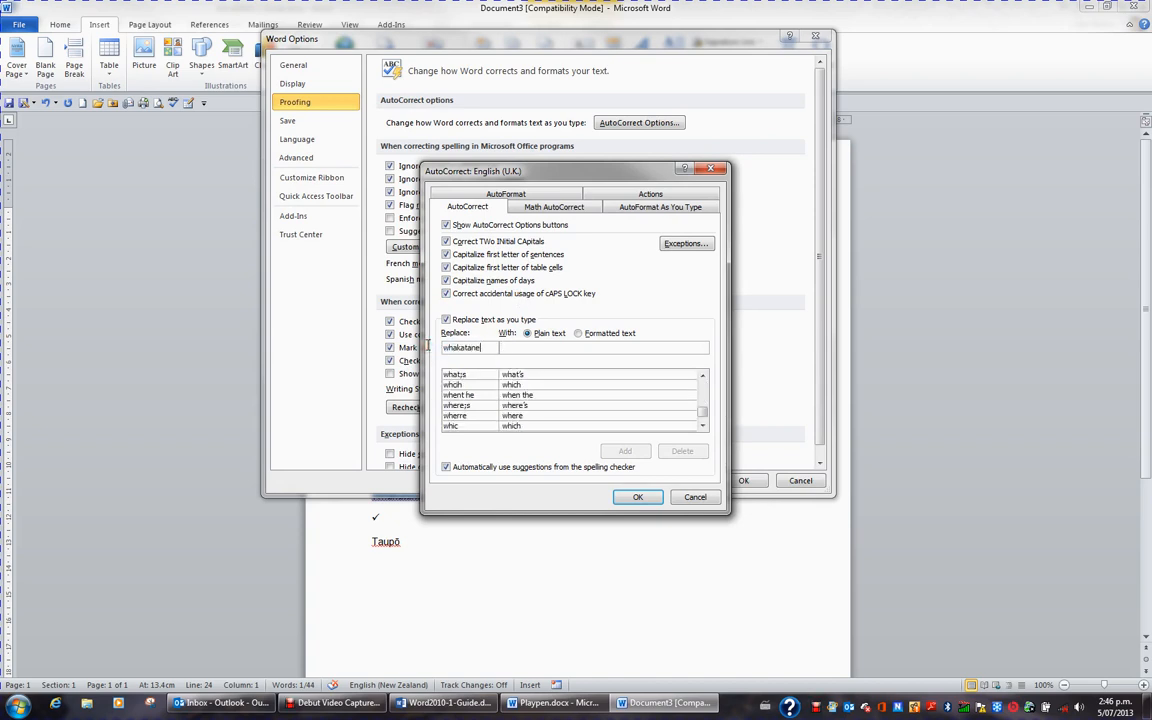
pyautogui.press('Tab')
pyautogui.click(603, 336)
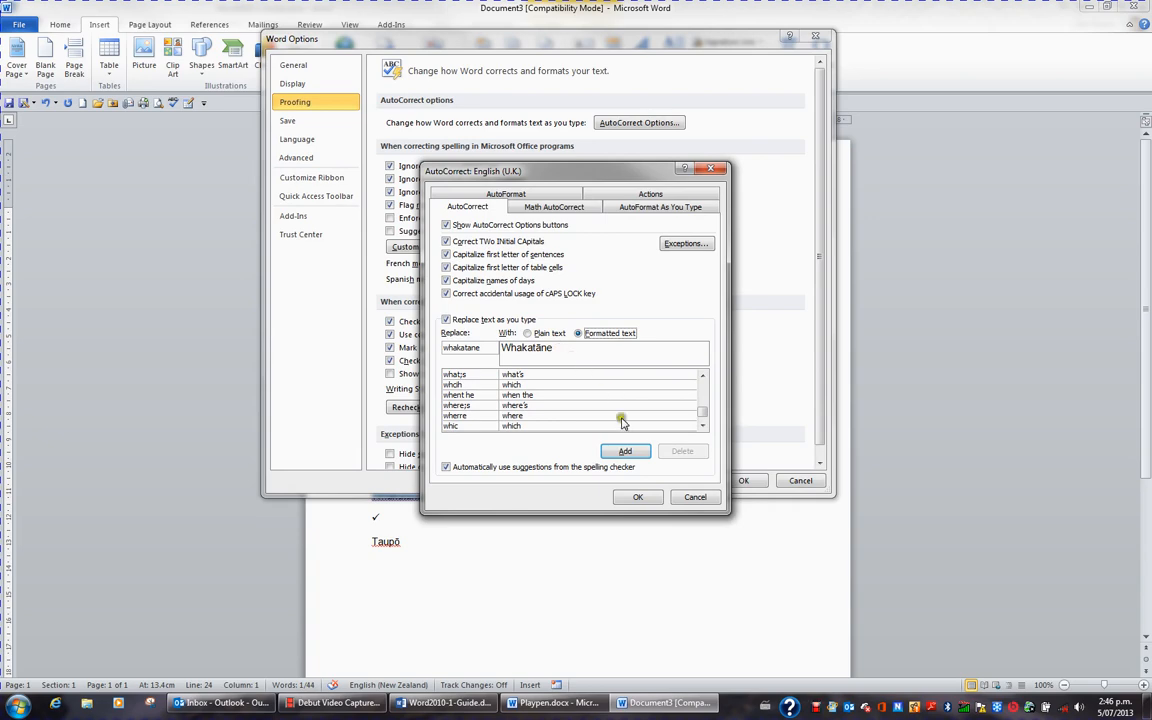
pyautogui.click(626, 452)
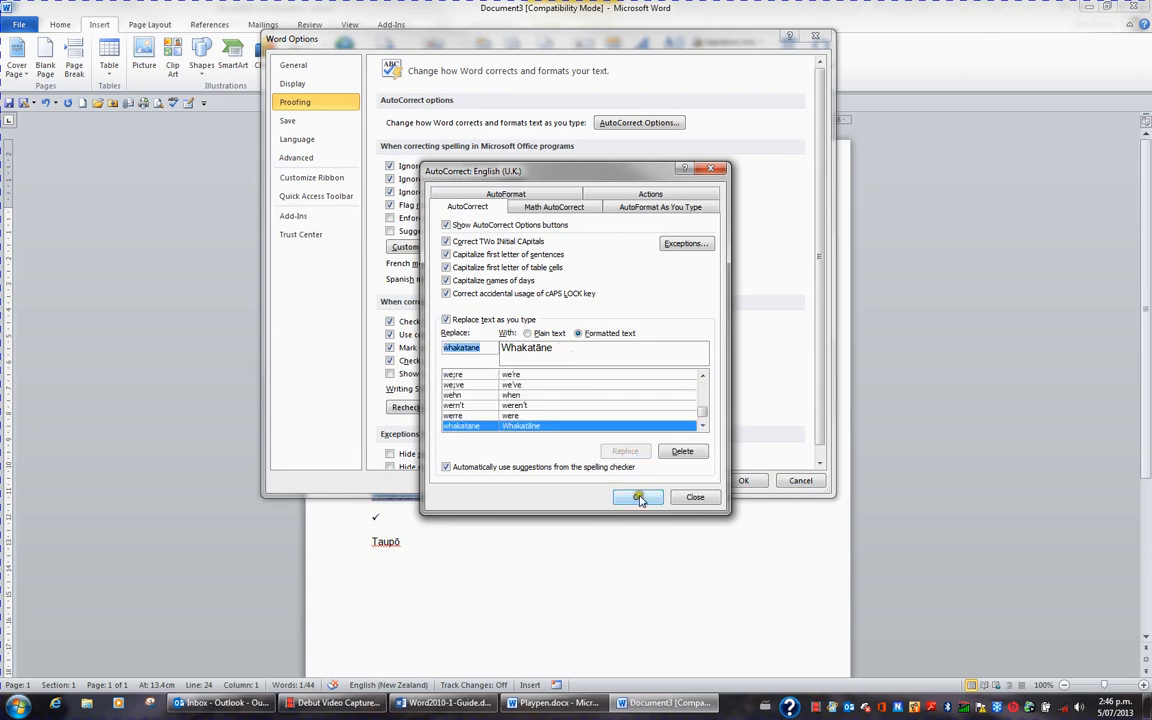
pyautogui.click(646, 497)
pyautogui.click(740, 481)
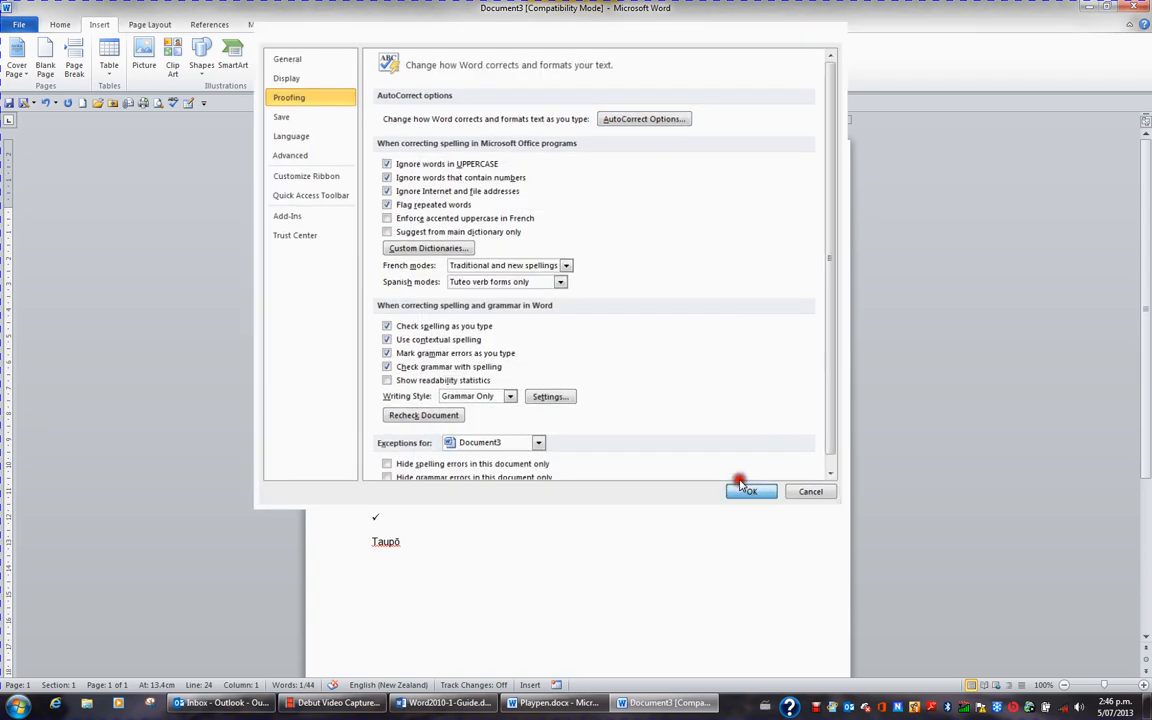
# Step: Enter "whakatane" in a new paragraph below the last Taupō, followed by a space and a check mark
pyautogui.click(452, 538)
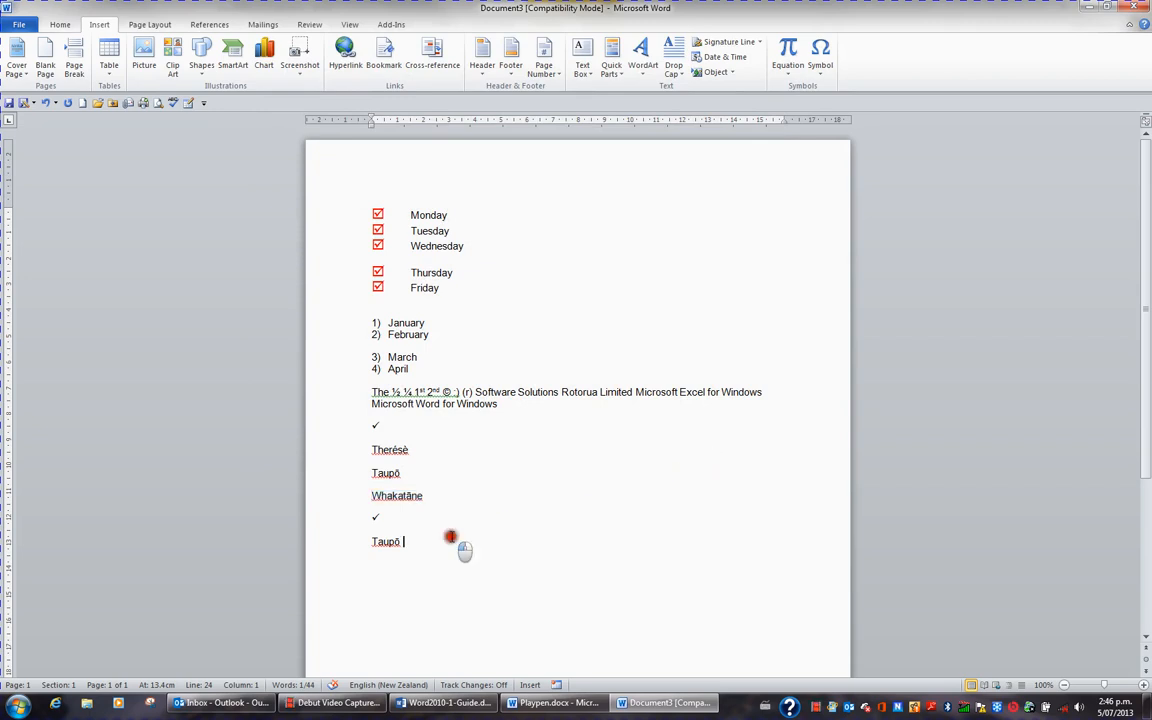
pyautogui.press('Return')
pyautogui.write('whakatane')
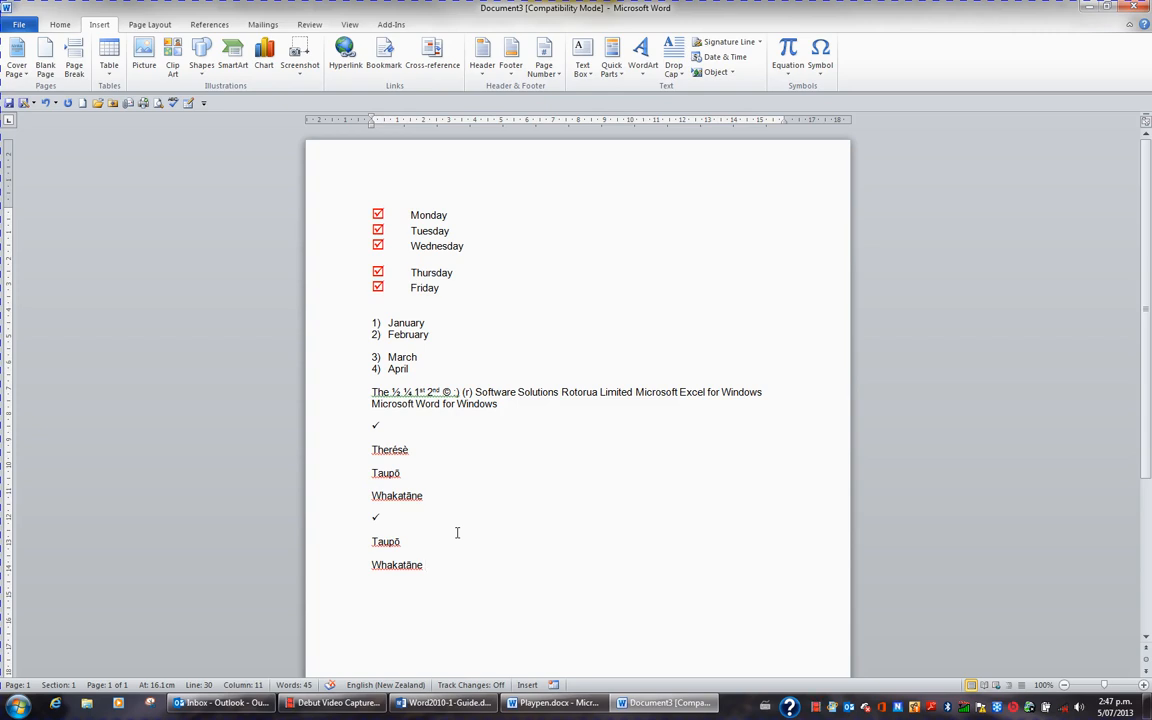
pyautogui.write('✓')
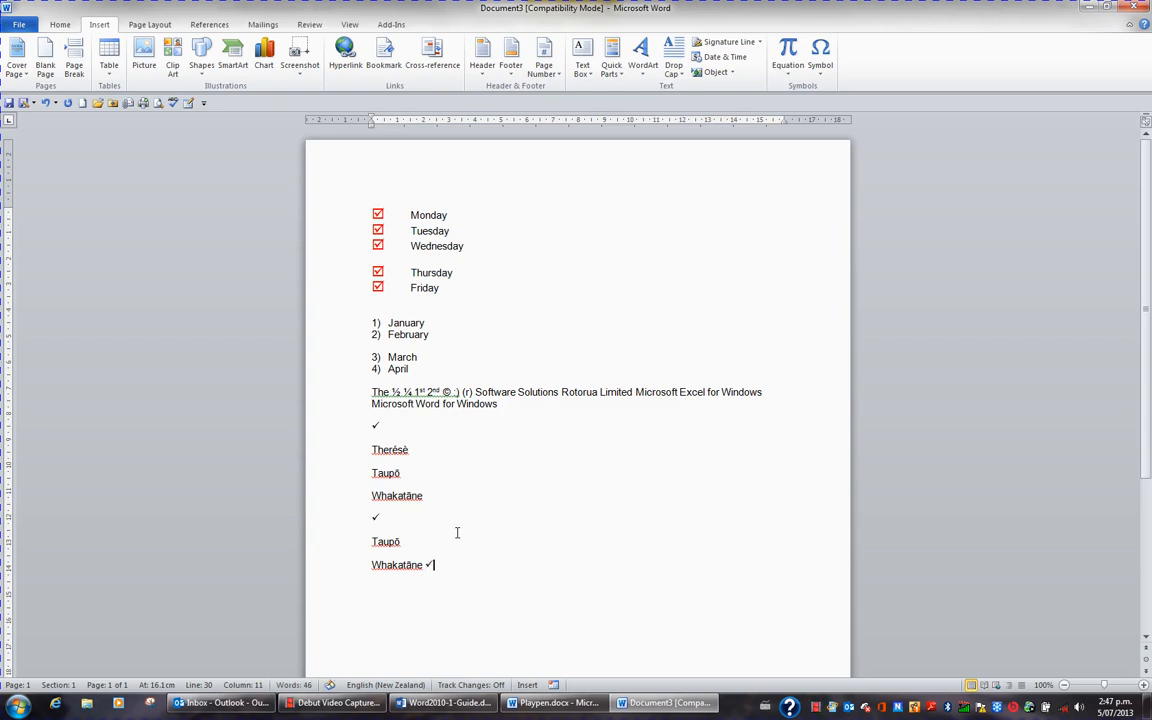